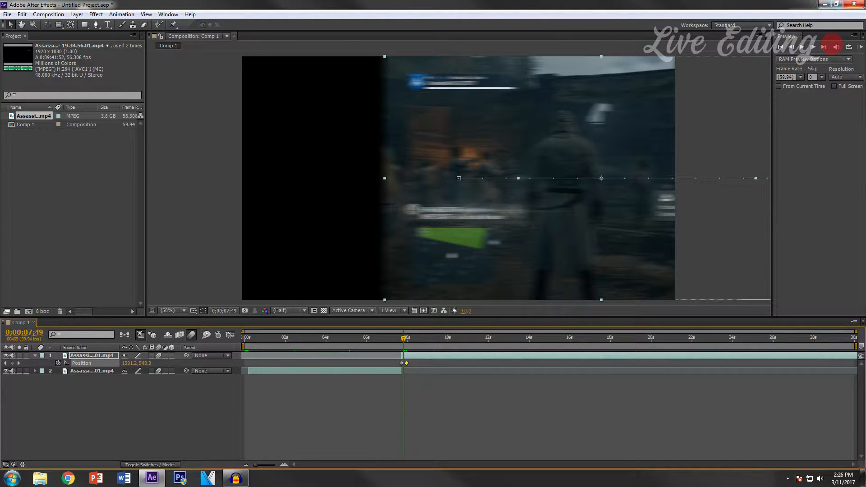
Switch to VEGAS Pro 14.0 with an untitled project in a maximized window.
click(443, 251)
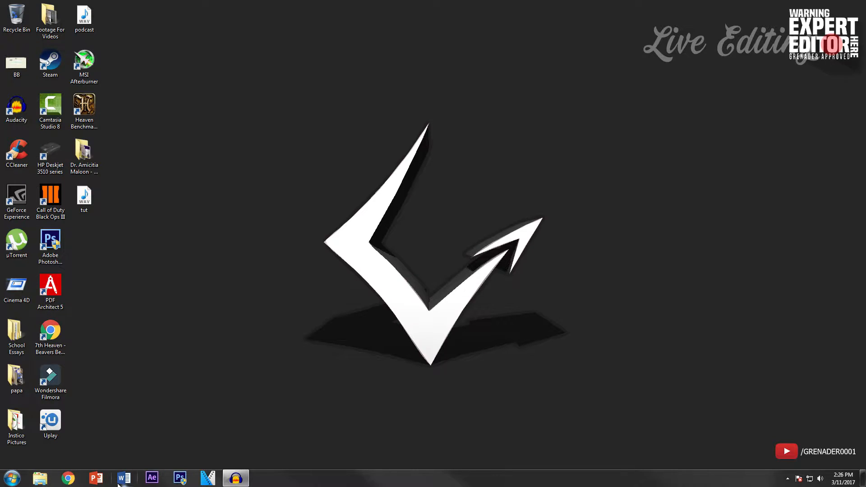
click(203, 482)
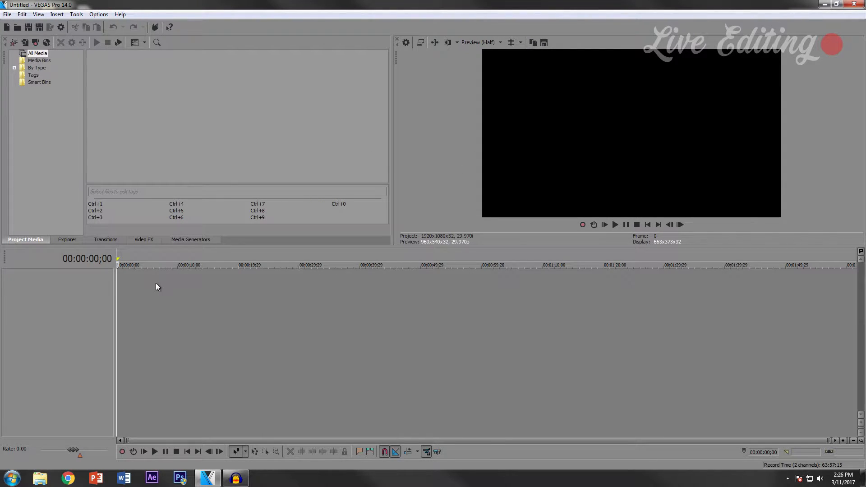
double_click(337, 5)
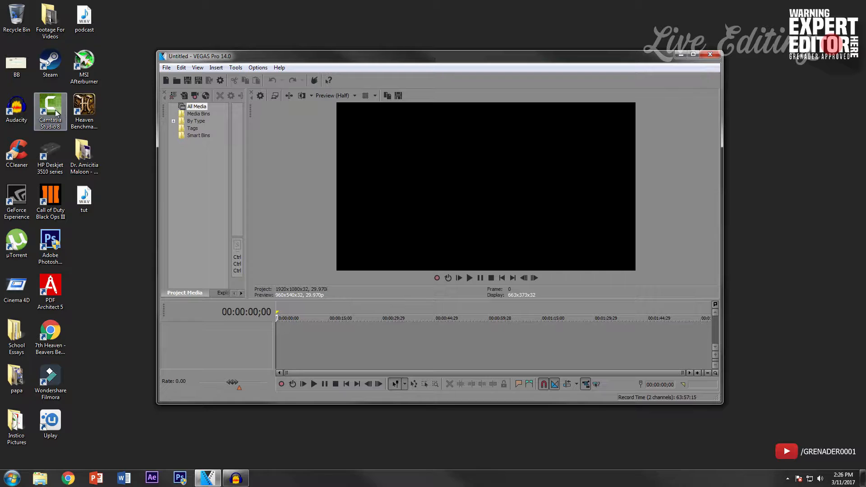
double_click(372, 59)
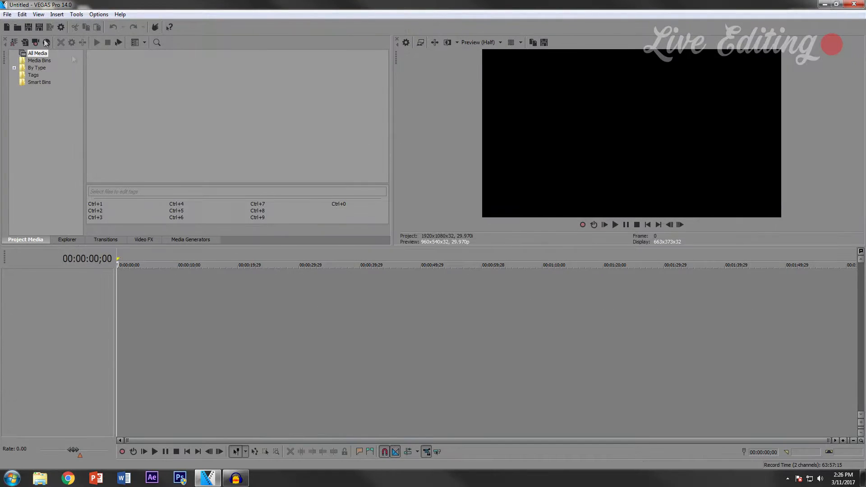
Import the screen recording Desktop 03.11.2017 - 14.17.27.01 from the Desktop folder of the Videos library.
click(25, 43)
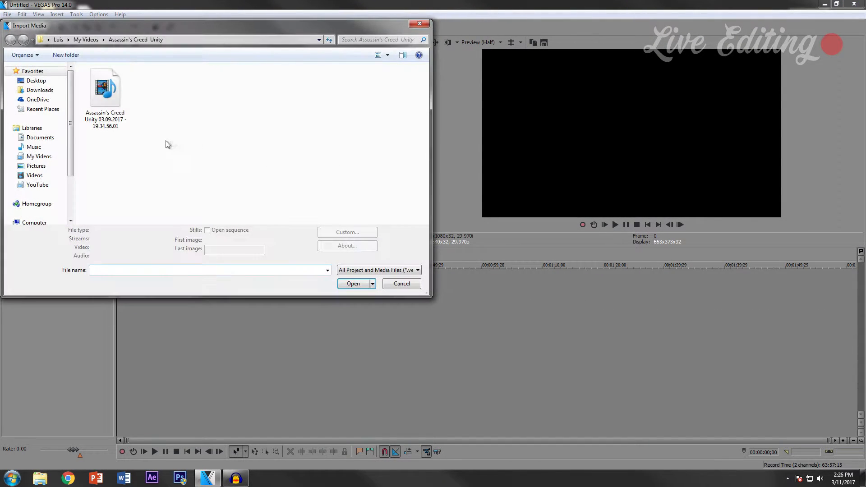
click(48, 82)
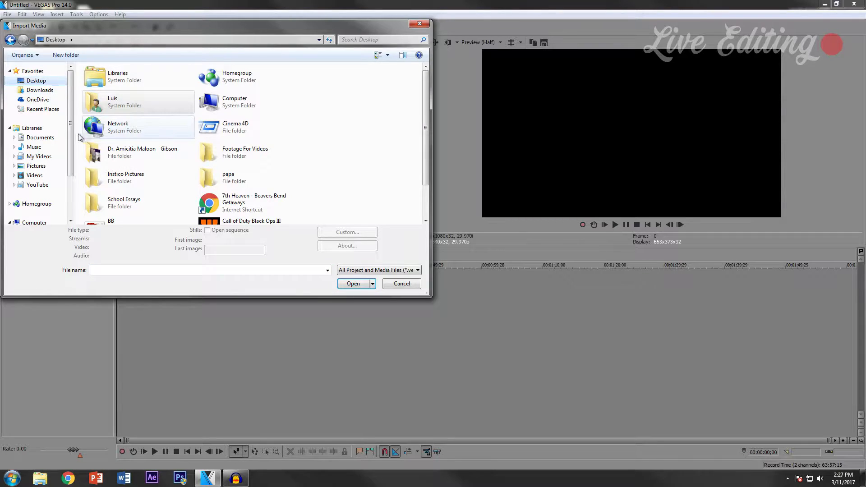
click(35, 175)
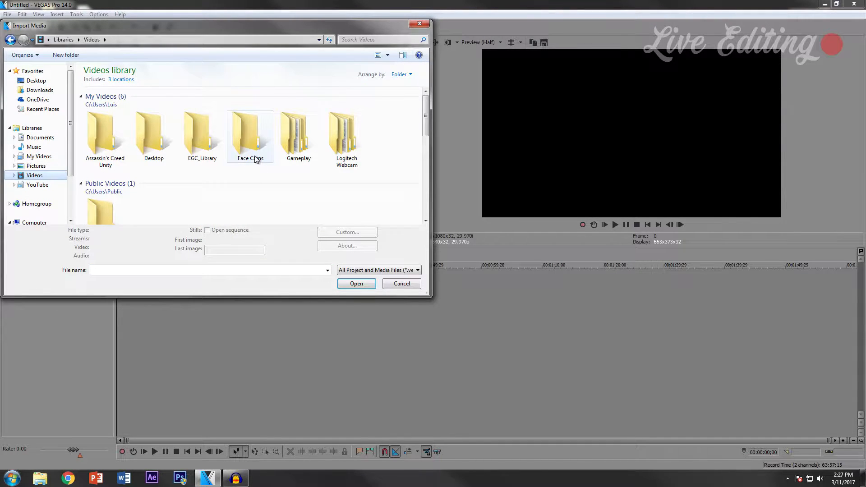
double_click(159, 140)
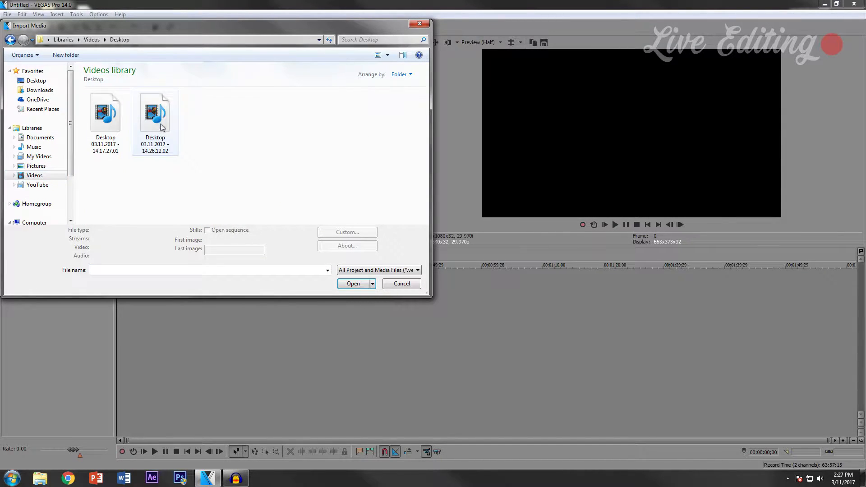
click(105, 120)
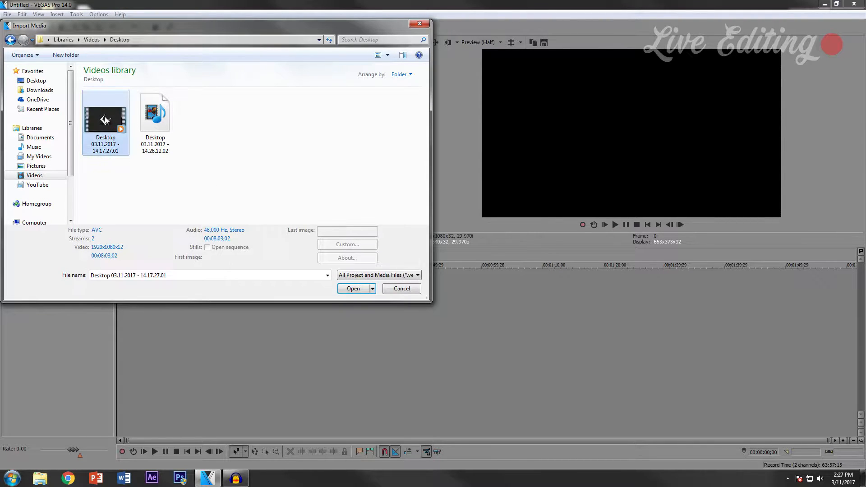
click(350, 287)
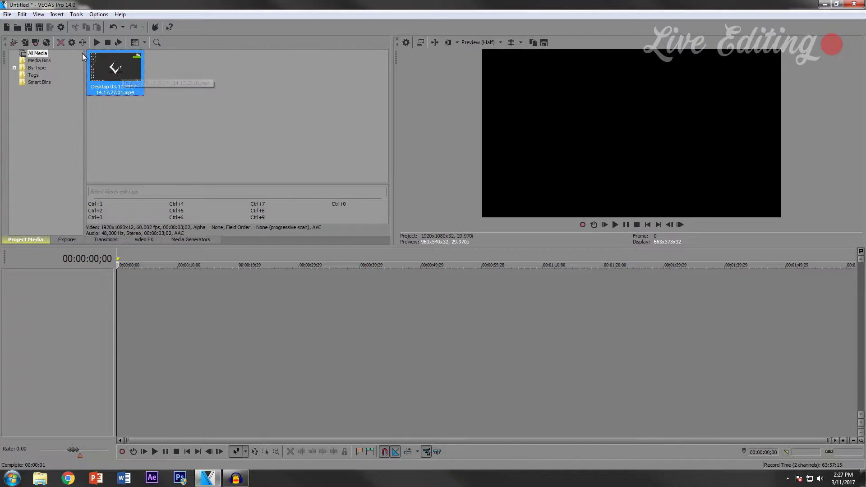
Import the tut wave sound file from the desktop into the project media.
click(25, 42)
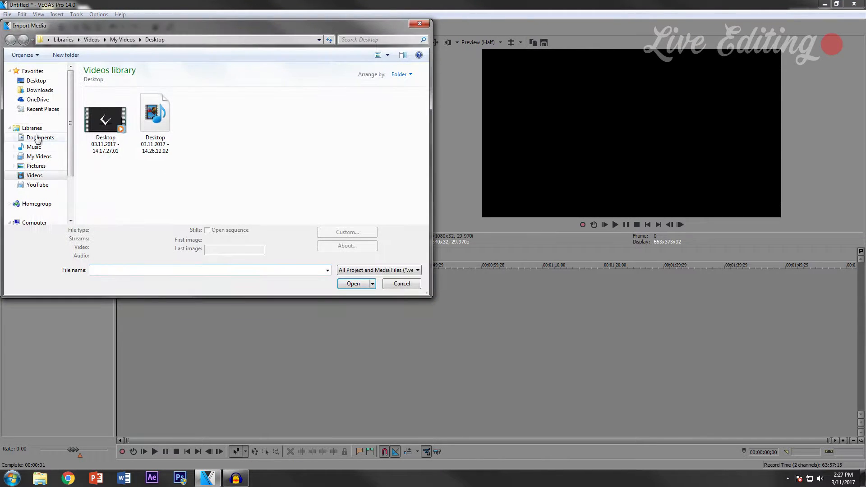
click(36, 80)
scroll(311, 163, down, 1)
click(215, 219)
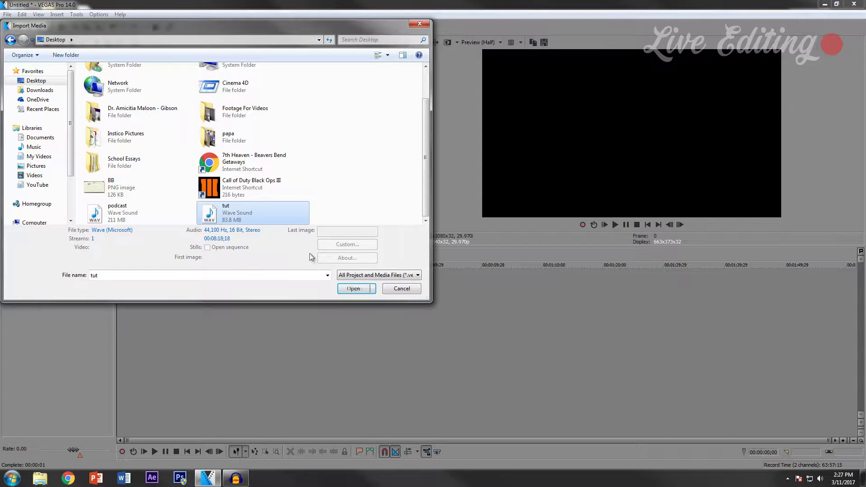
click(353, 289)
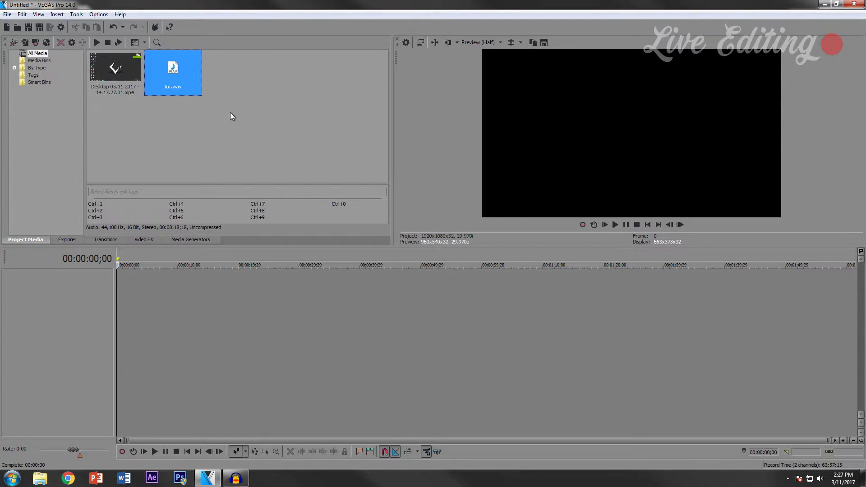
Place the screen recording at the timeline start, matching the project video settings to it, and add tut.wav on a track below.
drag(114, 80, 123, 290)
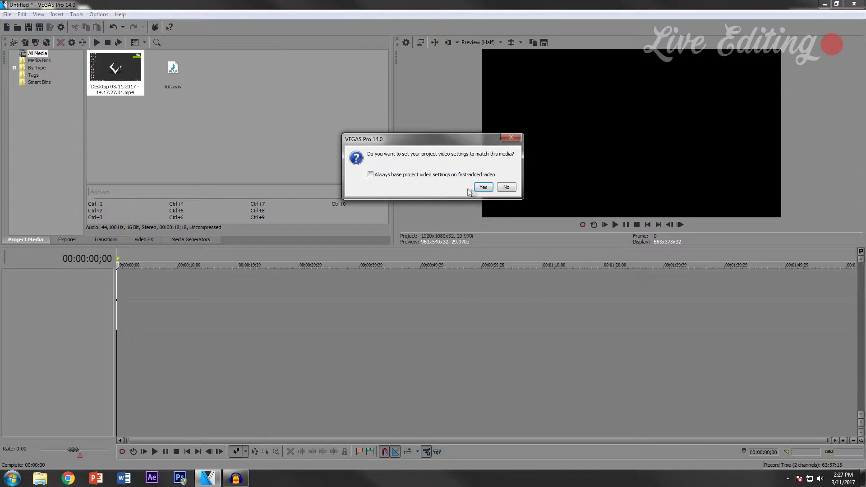
click(483, 187)
drag(173, 74, 124, 342)
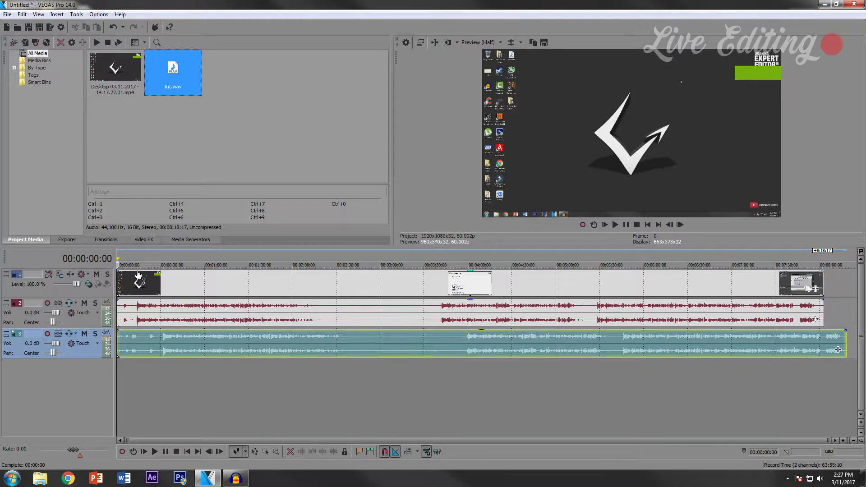
Trim about 10 seconds off the start of the tut.wav event and shift it about 6 seconds earlier to match the recording's audio.
click(129, 290)
scroll(132, 299, up, 5)
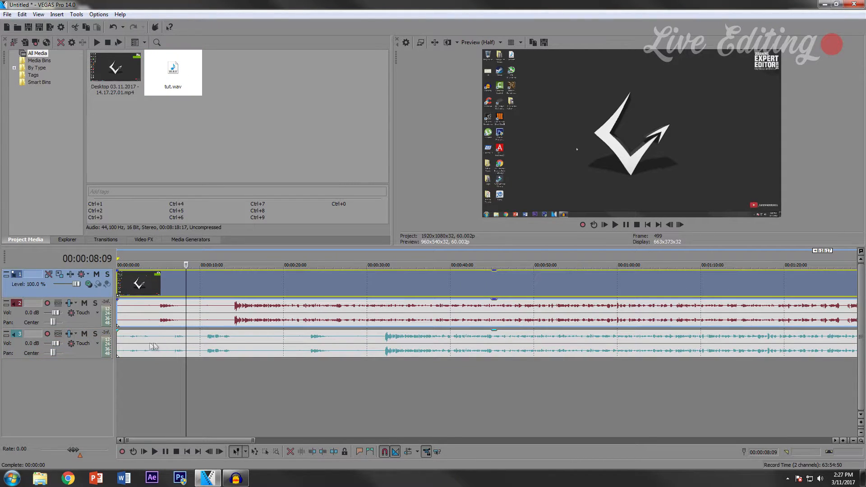
drag(118, 338, 197, 345)
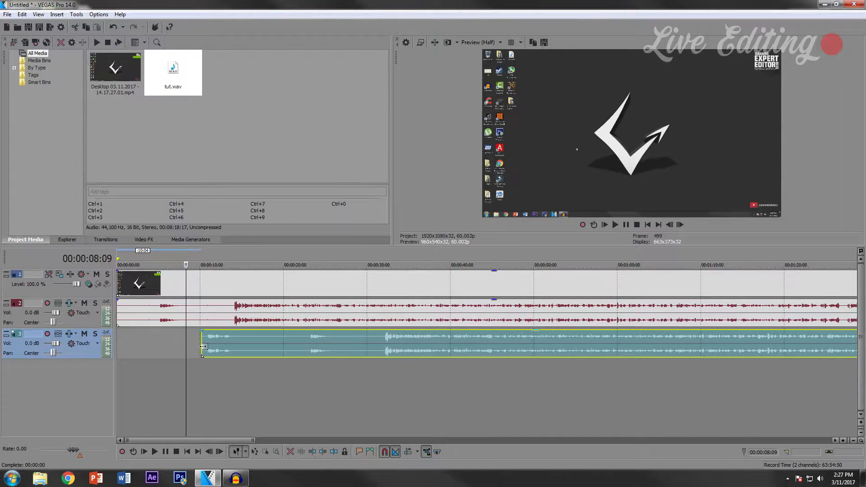
drag(254, 349, 214, 338)
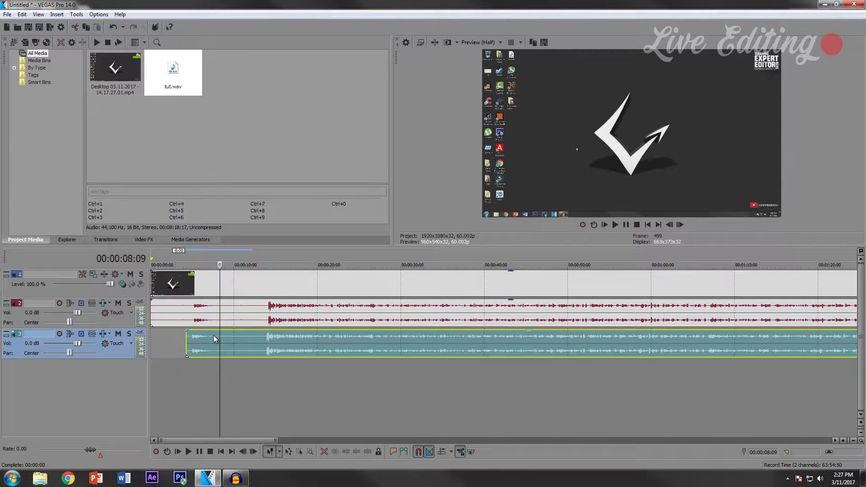
Fine-align the tut.wav event so its first sound starts together with the recording's own audio at about 00:00:05:08.
click(194, 309)
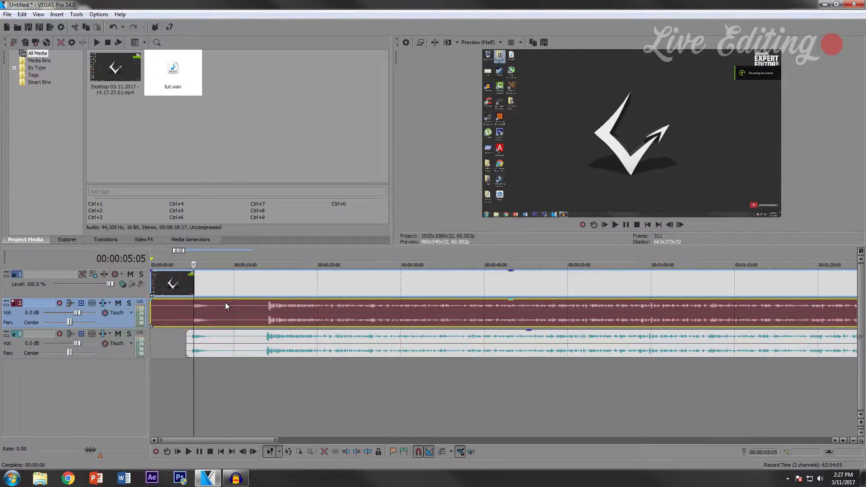
scroll(217, 354, up, 5)
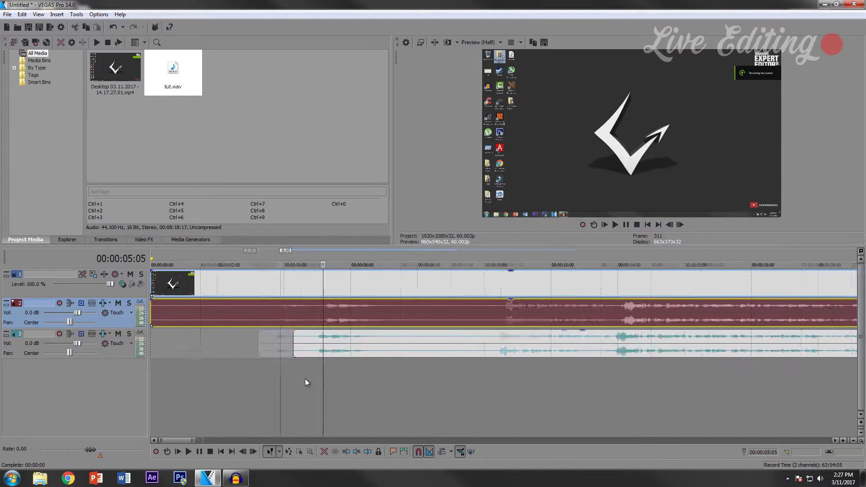
scroll(424, 362, up, 2)
drag(495, 275, 542, 341)
scroll(531, 347, up, 5)
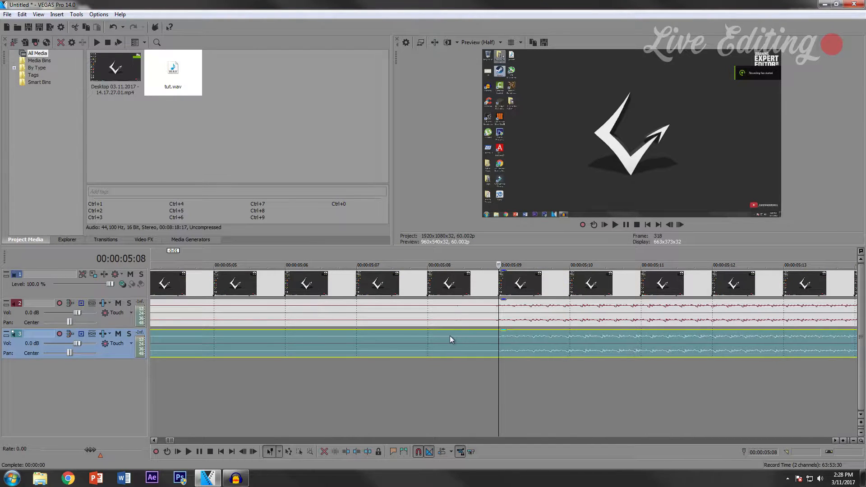
click(487, 313)
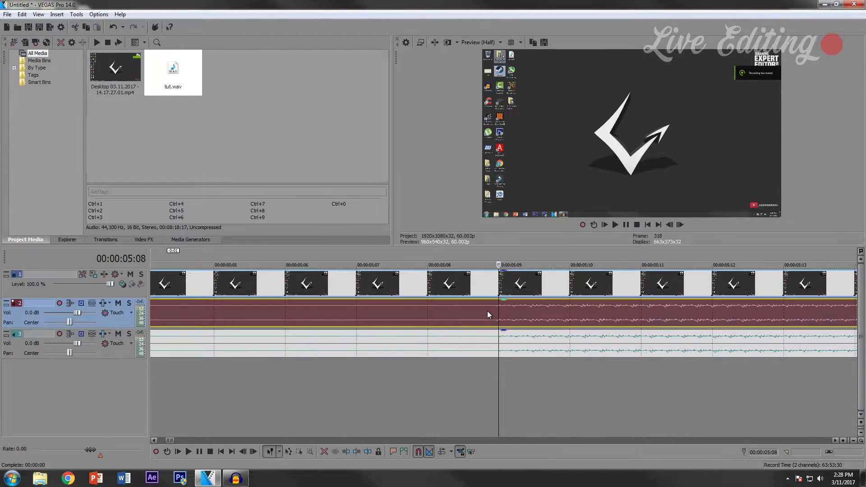
click(515, 345)
scroll(486, 350, down, 6)
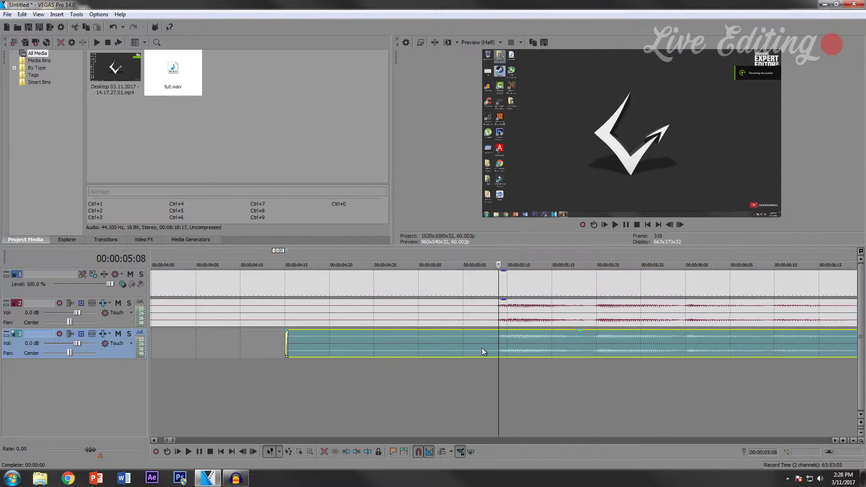
Play both audio tracks from the start of speech at about 00:00:14:05 to check that they are in sync.
drag(283, 375, 505, 370)
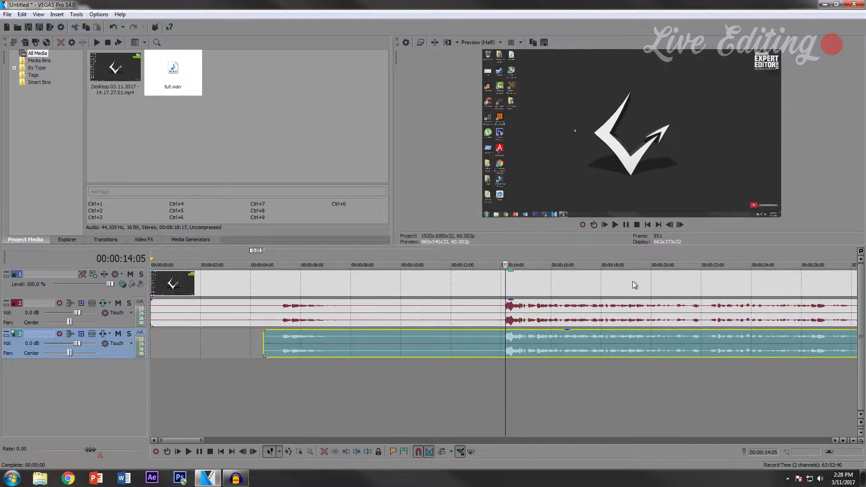
click(615, 224)
click(625, 225)
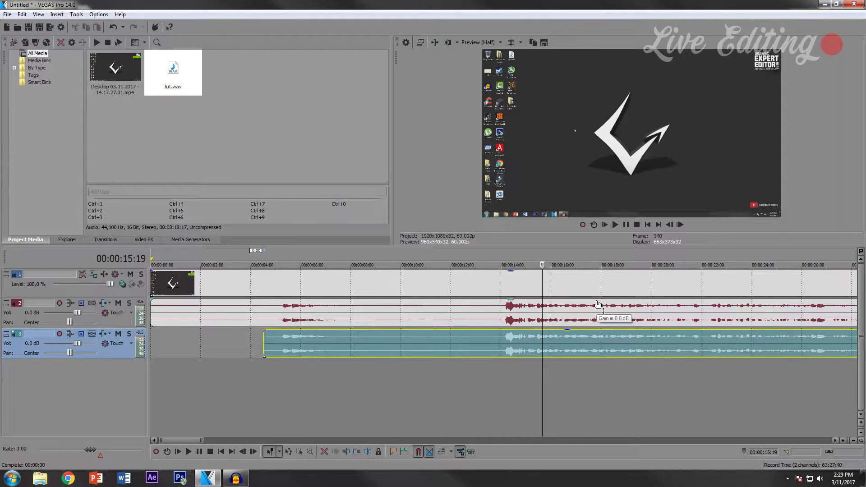
click(504, 369)
drag(505, 369, 505, 369)
click(615, 225)
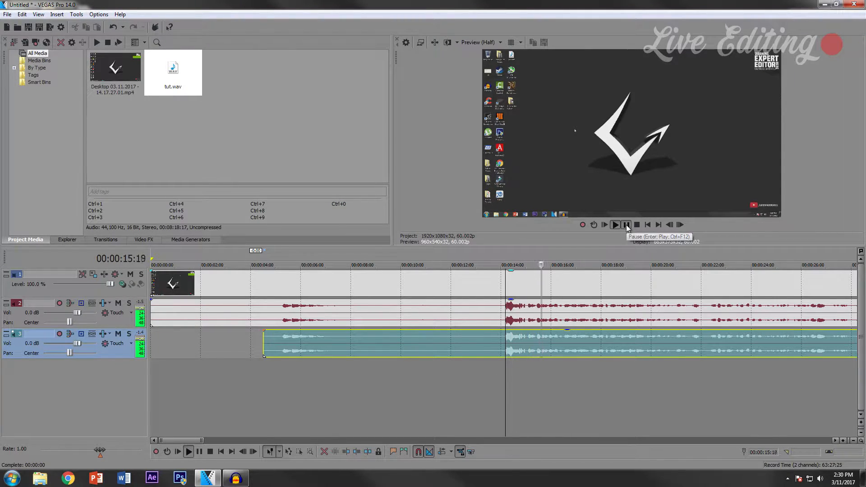
click(626, 225)
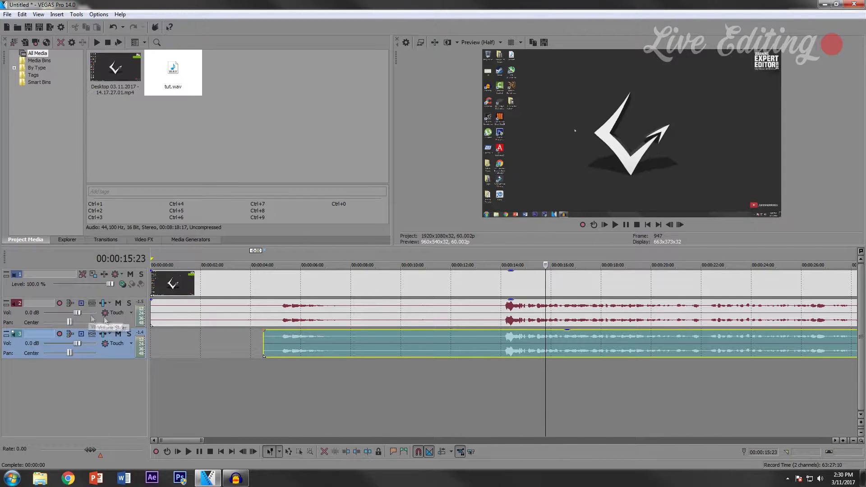
Delete the screen recording's original audio event and its emptied track, keeping the video and tut.wav.
click(315, 281)
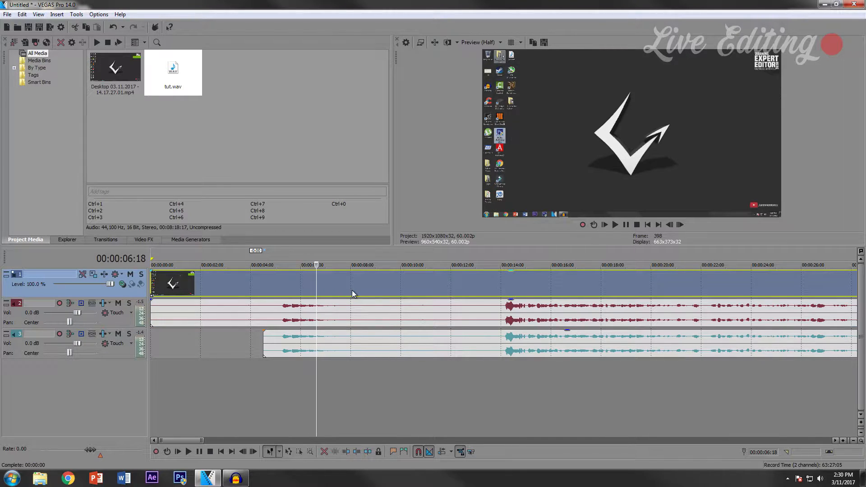
click(352, 309)
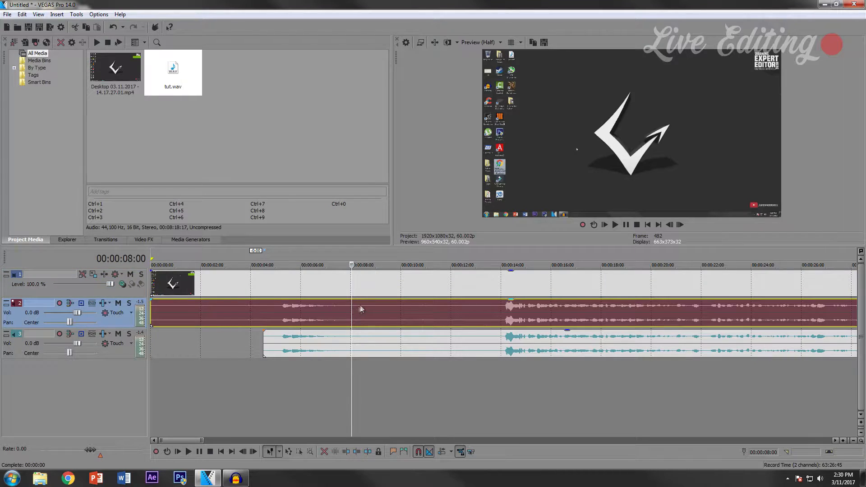
key(Delete)
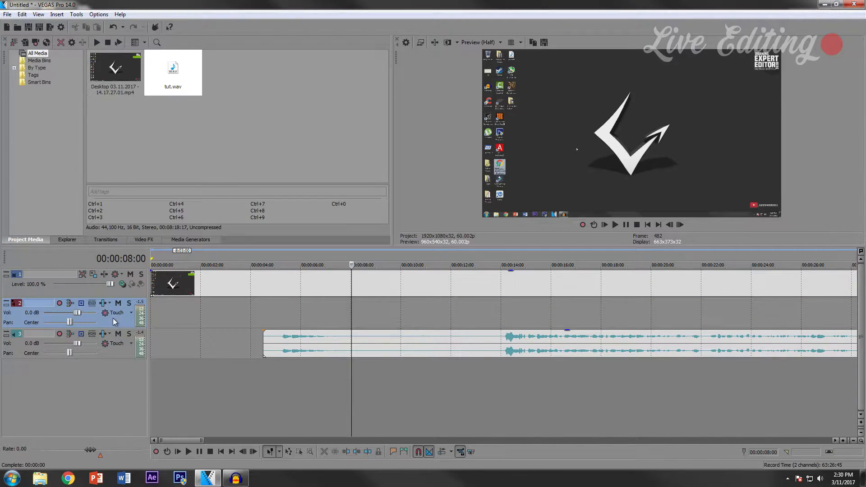
key(Delete)
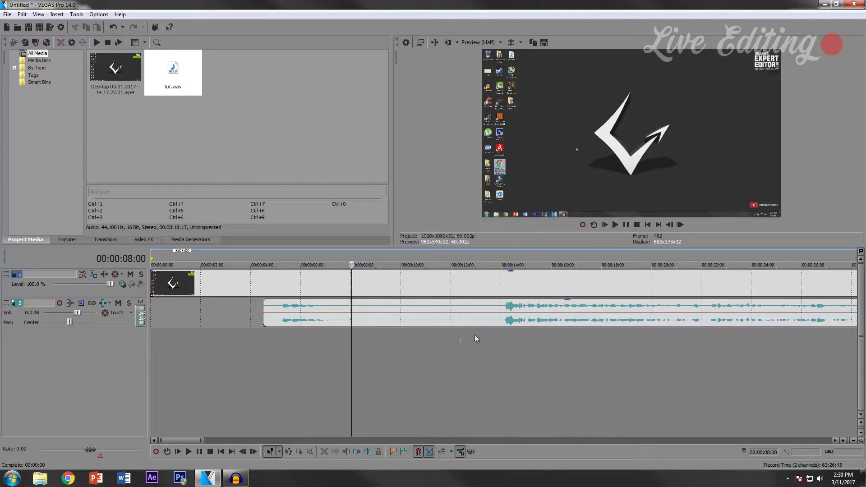
Split the video and the tut.wav audio at 00:00:14:04 and delete both parts before the split.
click(505, 309)
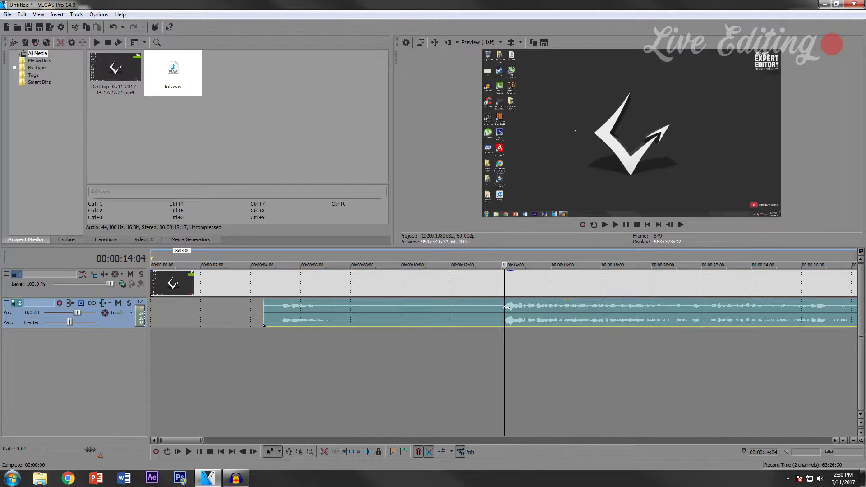
key(s)
click(503, 284)
click(435, 287)
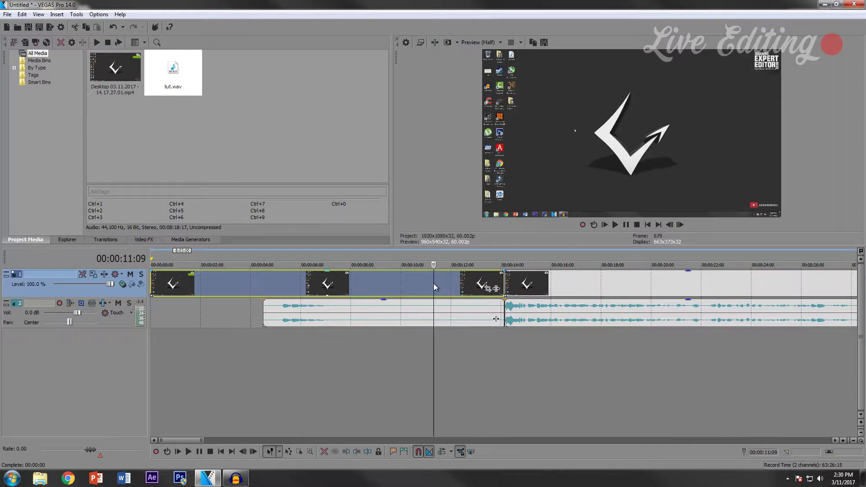
key(Delete)
click(440, 305)
key(Delete)
scroll(440, 305, down, 5)
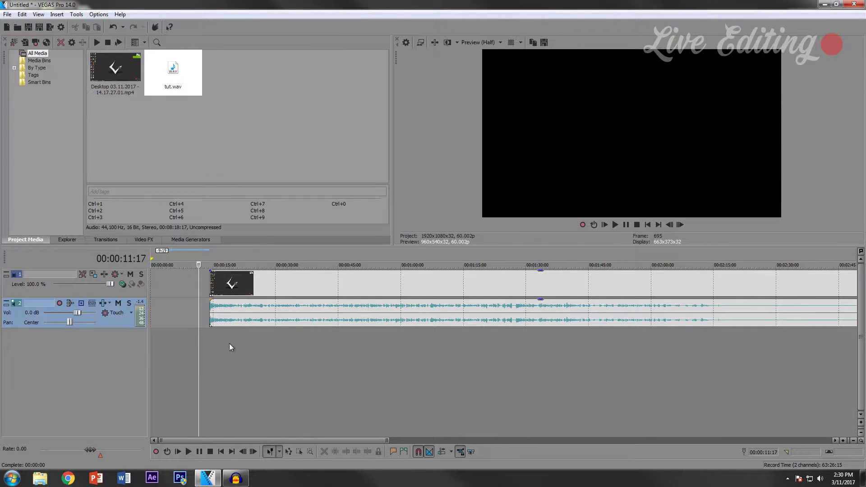
Play the start of the trimmed video and audio to check the cut.
click(209, 340)
scroll(559, 335, up, 5)
click(614, 225)
click(626, 224)
scroll(542, 371, down, 6)
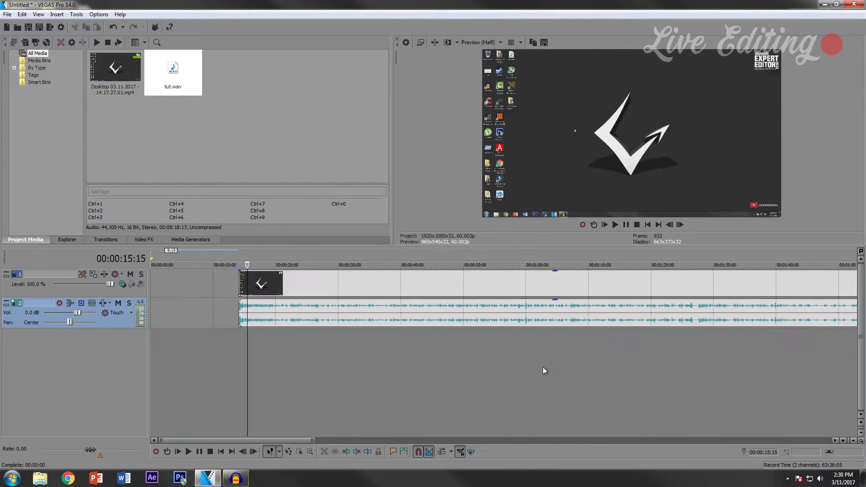
Play the recording at about 00:01:43 to look for where the first spoken section ends.
drag(173, 335, 294, 342)
scroll(319, 355, up, 2)
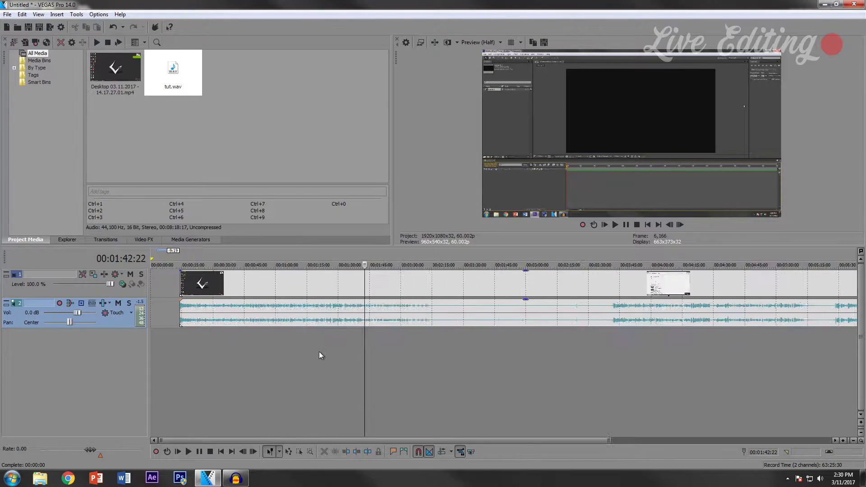
scroll(319, 355, up, 2)
click(625, 224)
Lower the playback volume of VEGAS Pro in the Windows Volume Mixer and close the mixer.
click(819, 478)
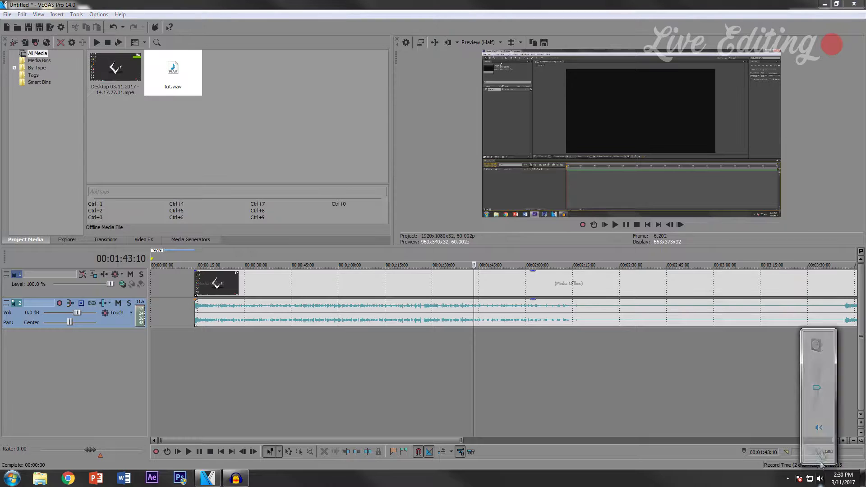
click(819, 453)
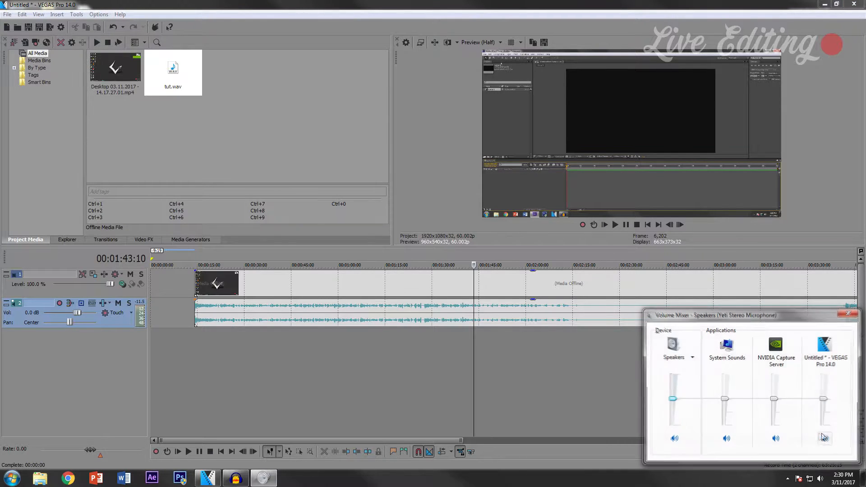
drag(824, 402, 824, 409)
click(848, 313)
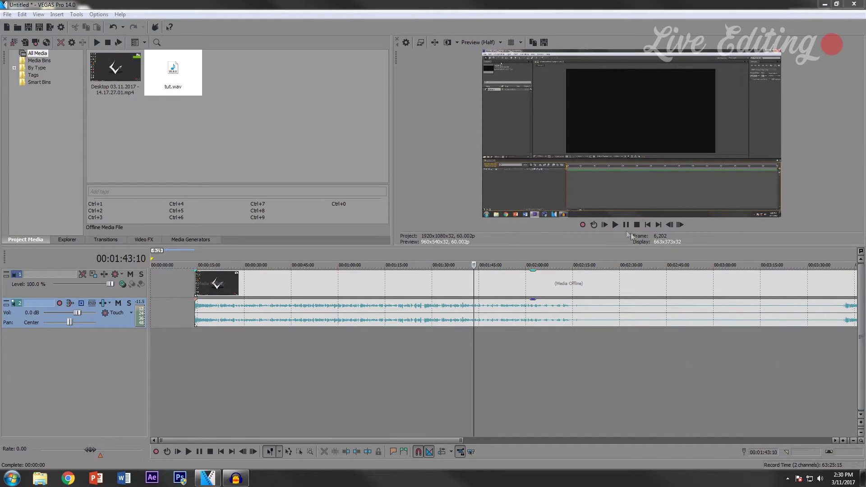
Listen for the end of the first spoken section and split the video and audio at 00:02:05:02.
click(614, 224)
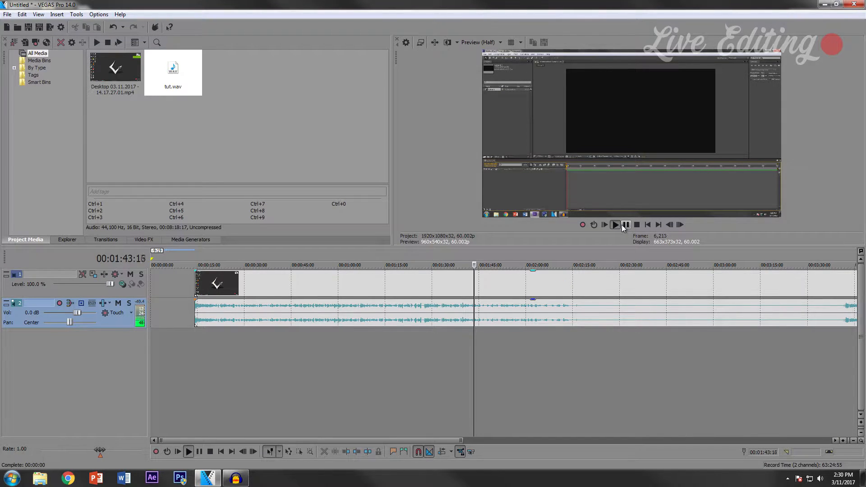
click(499, 348)
click(521, 348)
click(548, 348)
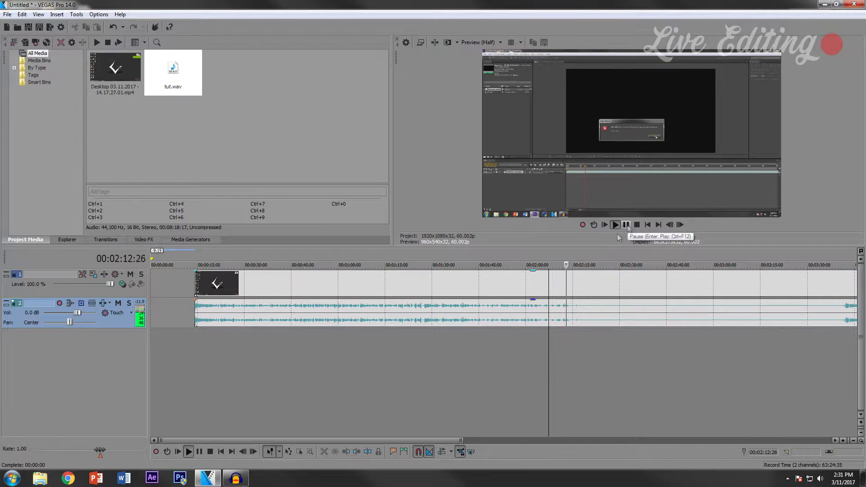
key(space)
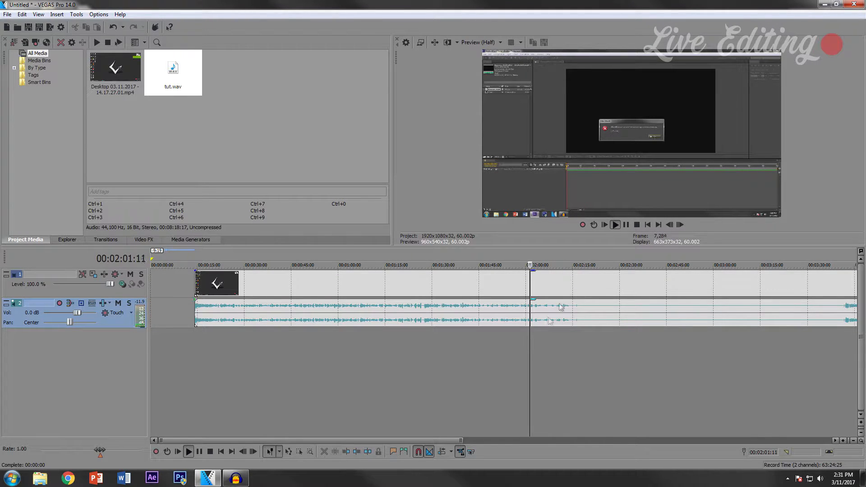
click(626, 226)
key(s)
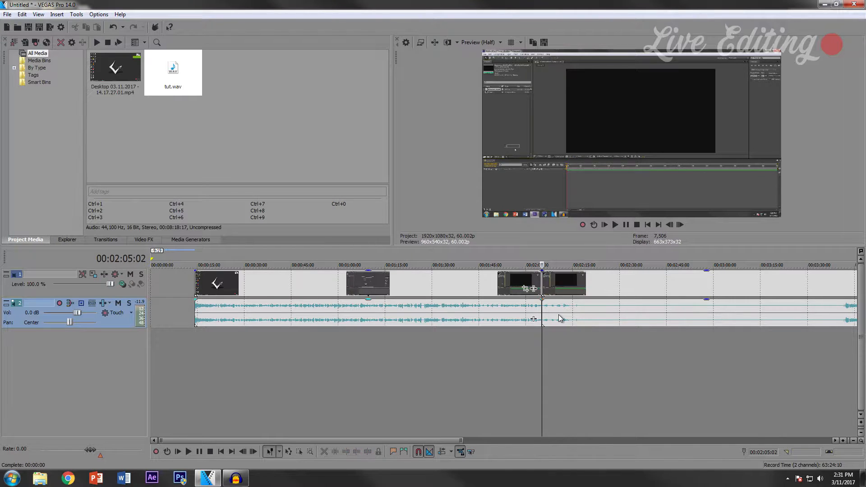
Split the video and audio at 00:03:41:10 where speech resumes, and delete both parts between the two splits.
scroll(622, 338, down, 3)
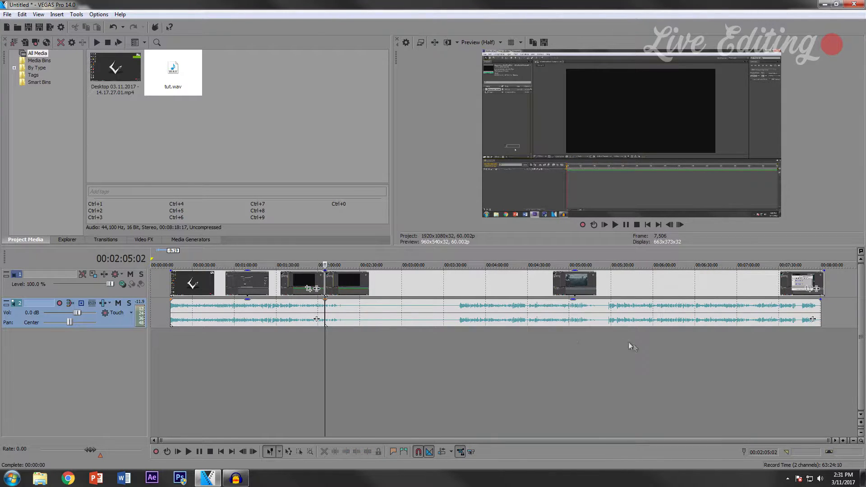
click(459, 332)
key(s)
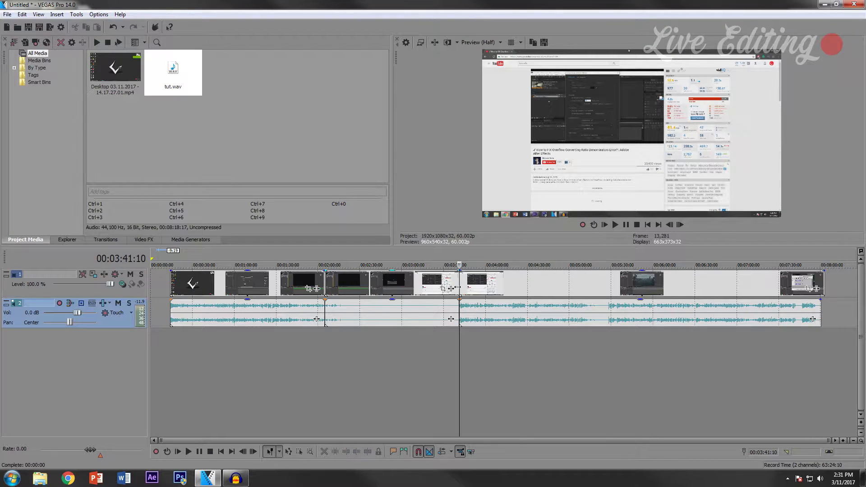
double_click(408, 291)
key(Delete)
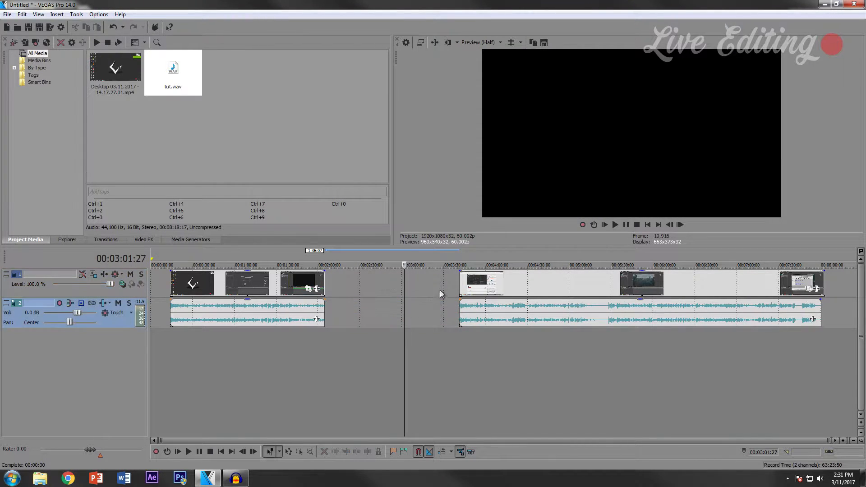
Move the remaining video and audio events together against the end of the first section to close the gap.
click(466, 283)
ctrl+click(479, 313)
drag(481, 291, 359, 293)
click(335, 350)
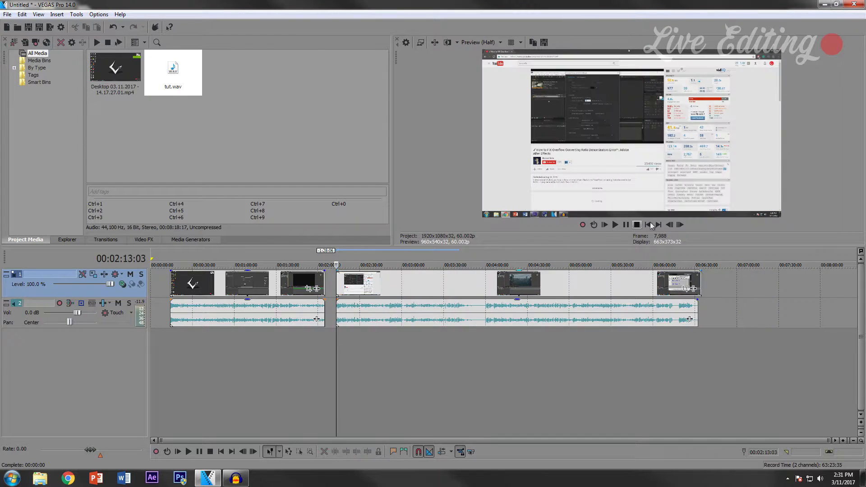
click(614, 224)
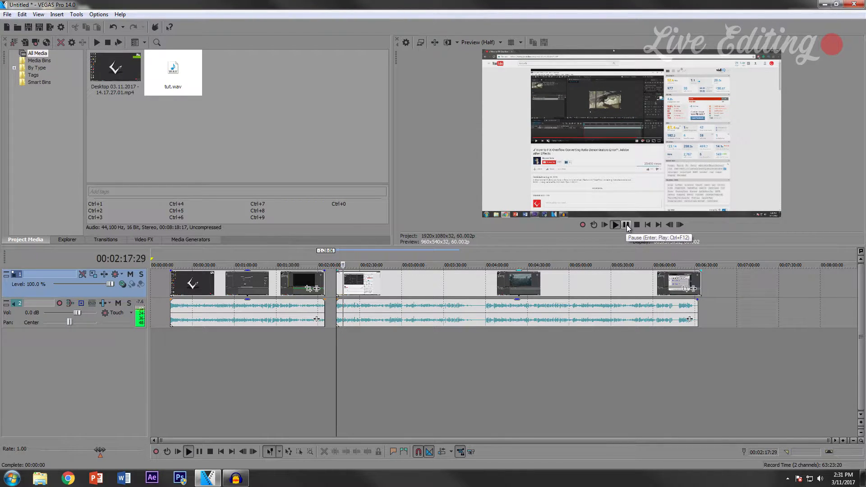
click(627, 225)
ctrl+click(363, 290)
ctrl+click(370, 318)
drag(373, 298, 365, 284)
Play the joined recording around 00:03:28 to look for the next pause in speech.
drag(345, 339, 440, 328)
click(618, 226)
click(623, 226)
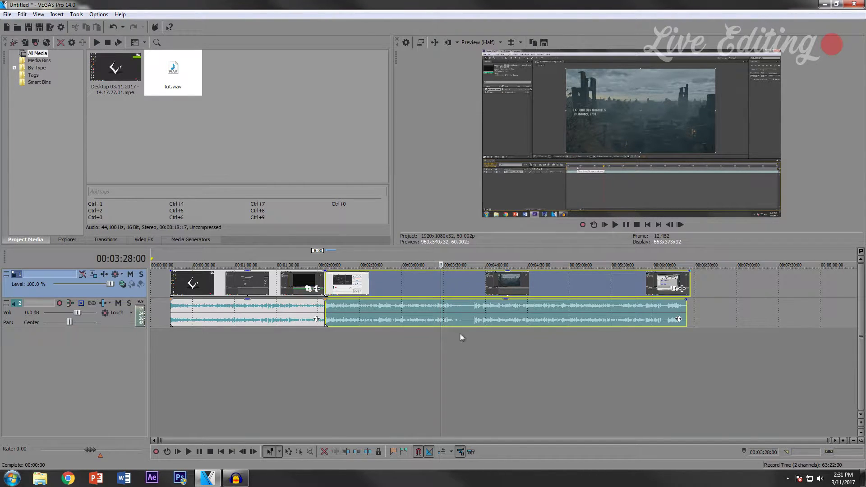
click(616, 224)
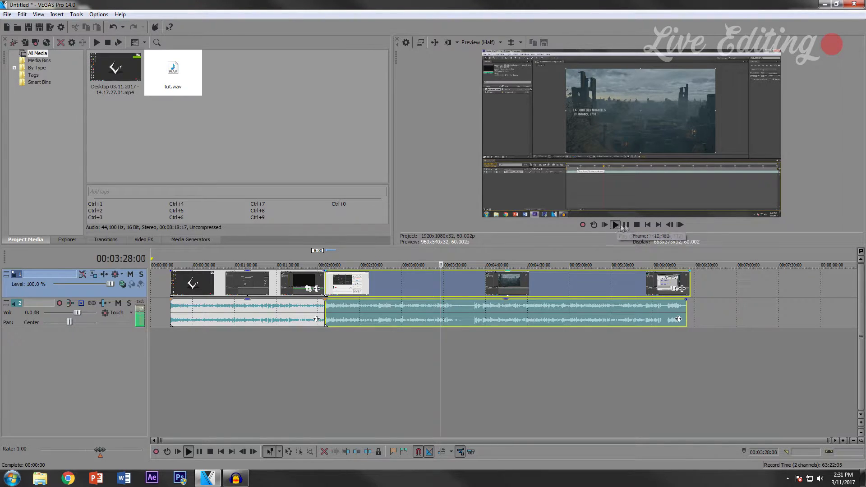
click(453, 345)
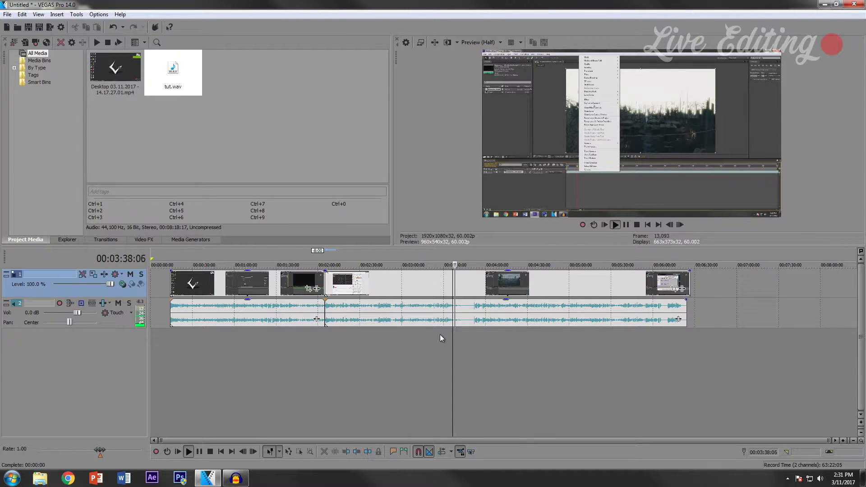
click(439, 334)
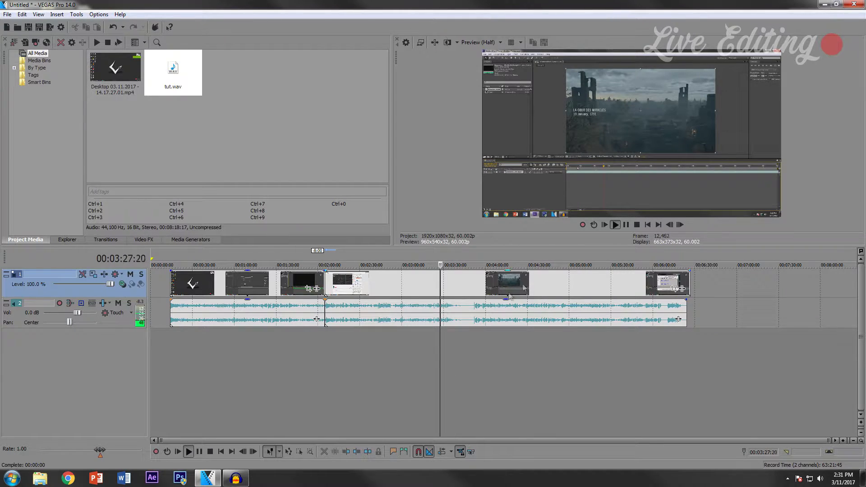
click(628, 226)
Replay the passage from about 00:03:27 to 00:03:29 in close-up to pinpoint where to cut.
scroll(453, 341, up, 4)
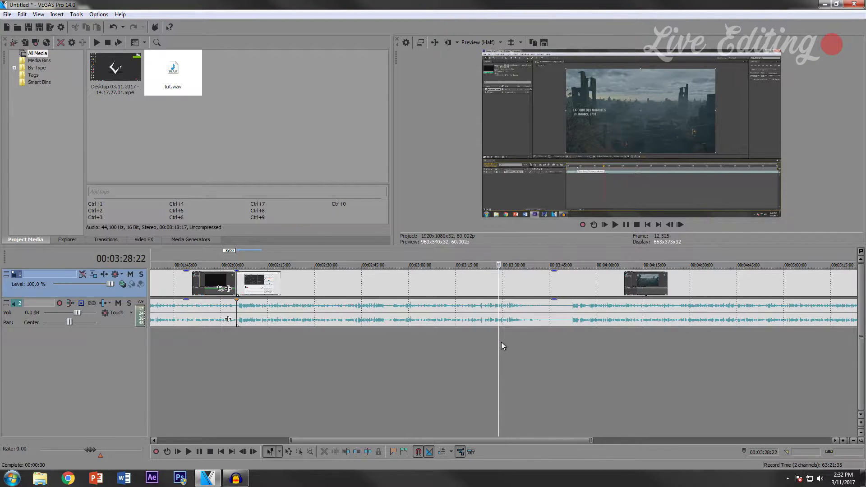
drag(498, 341, 480, 339)
click(615, 225)
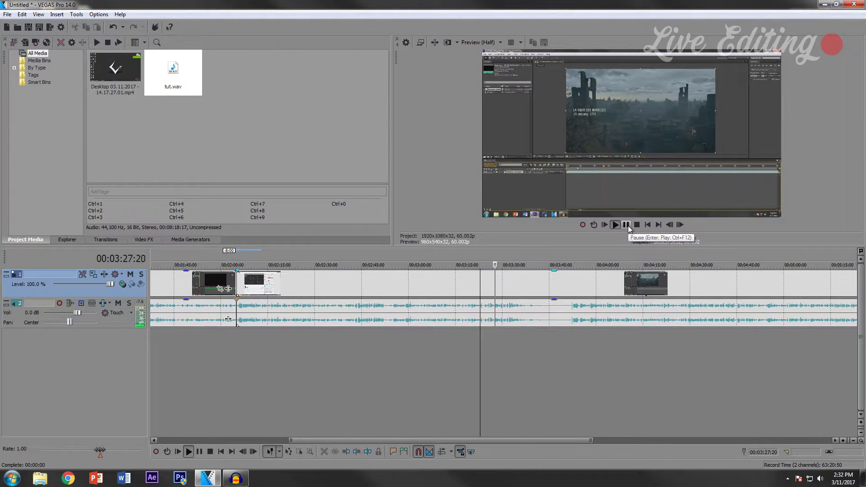
click(626, 225)
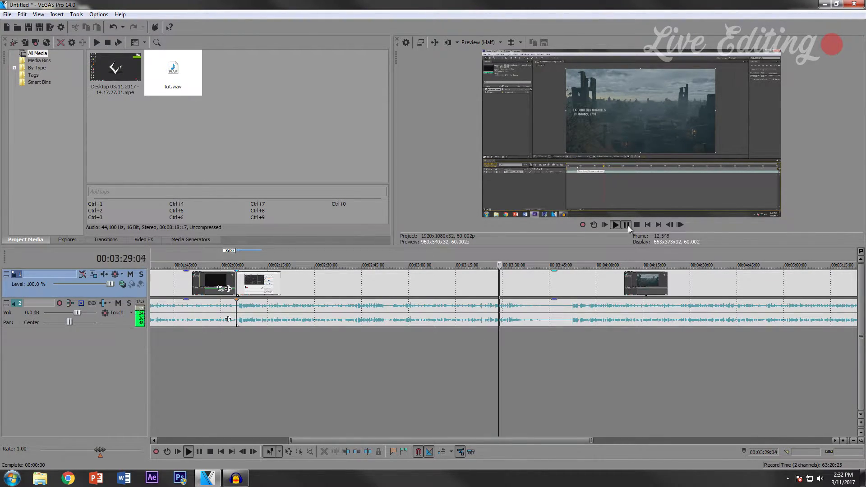
scroll(566, 251, up, 3)
scroll(567, 251, up, 3)
click(422, 347)
click(624, 226)
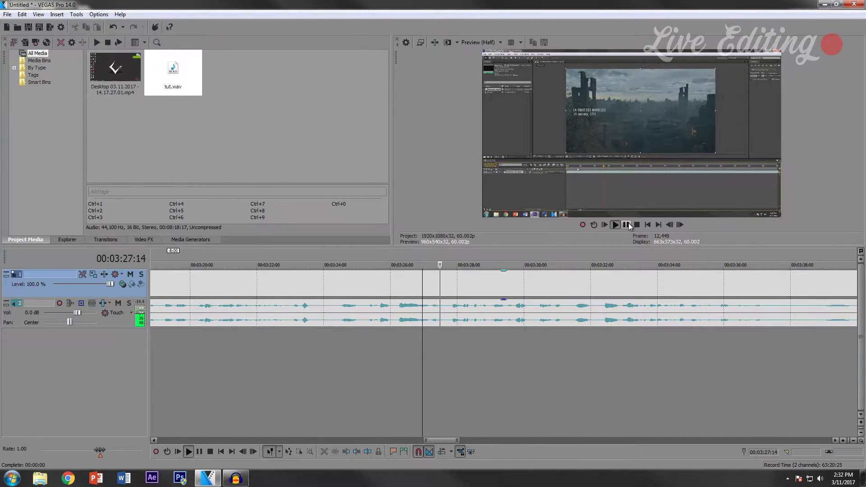
click(627, 225)
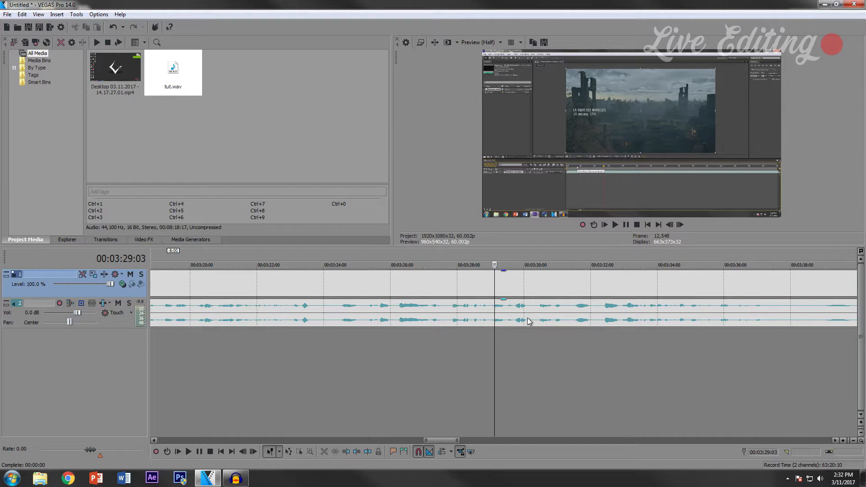
Place an unnamed marker at 00:03:29:03.
drag(495, 314, 494, 314)
key(m)
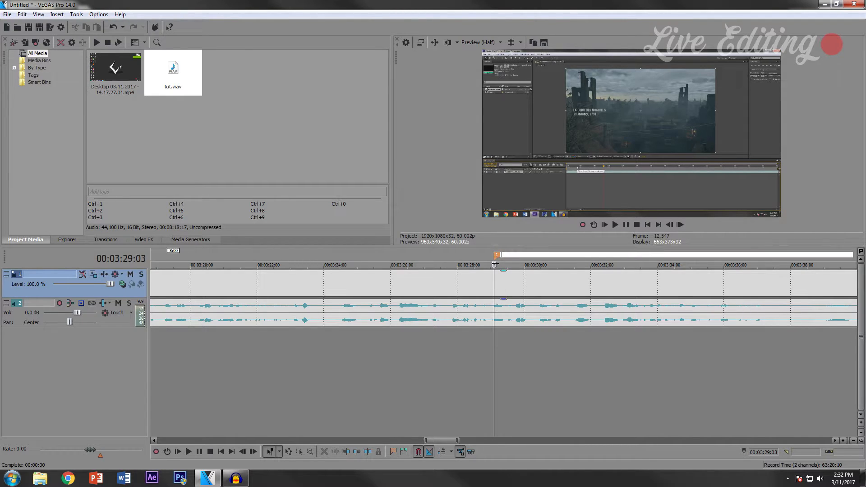
click(478, 355)
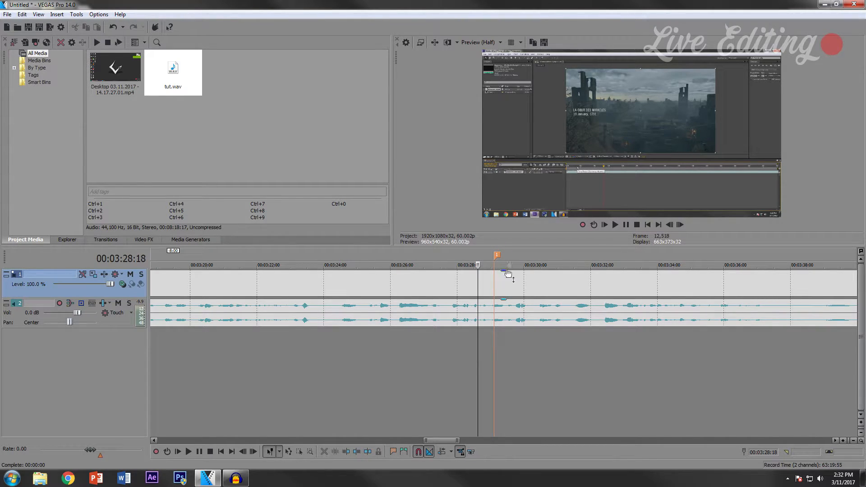
Split the video and audio at 00:03:28:29.
click(489, 329)
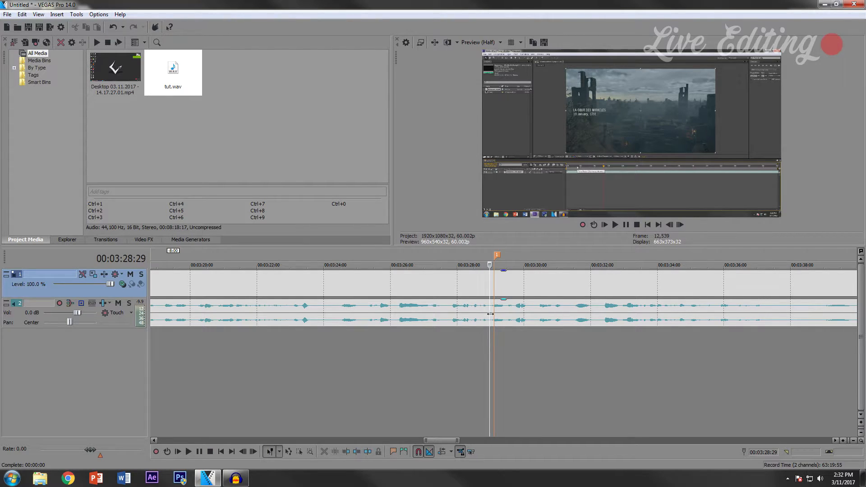
key(s)
click(526, 341)
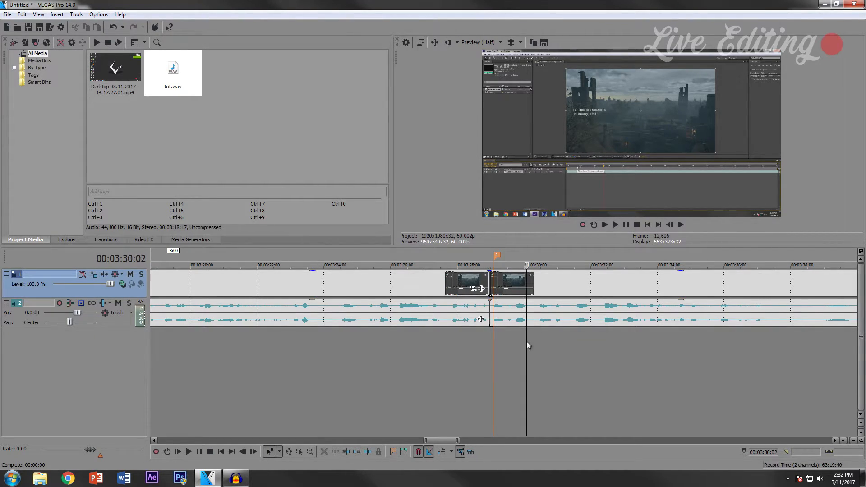
Delete the timeline marker at 00:03:29:03.
scroll(529, 343, down, 2)
right_click(493, 255)
click(507, 270)
Split the video and audio at 00:03:52:19 and delete both parts back to the previous split.
drag(496, 337, 686, 321)
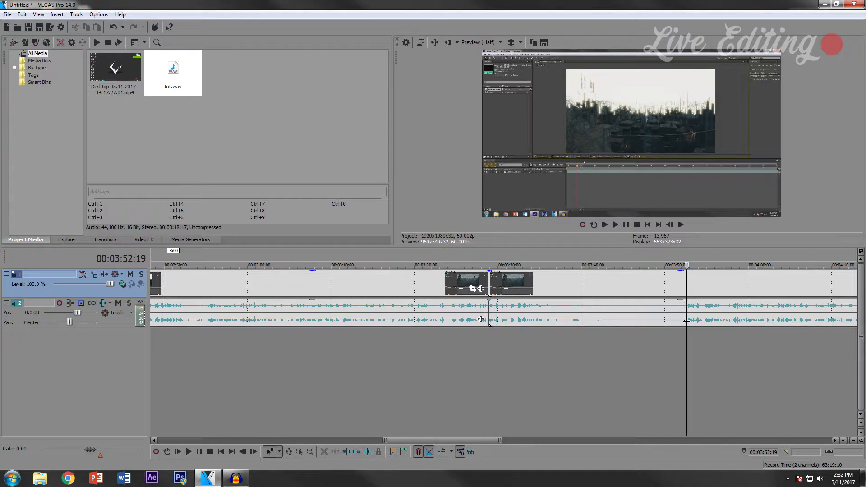
key(s)
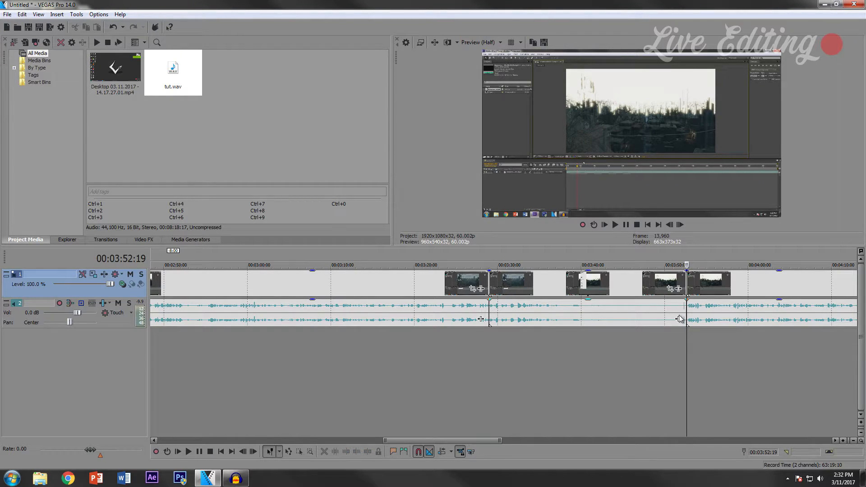
click(632, 290)
key(Delete)
click(572, 303)
key(Delete)
Move the remaining audio and video events back against the preceding section, which ends at 00:03:28:29.
click(705, 281)
click(708, 310)
drag(718, 305, 521, 310)
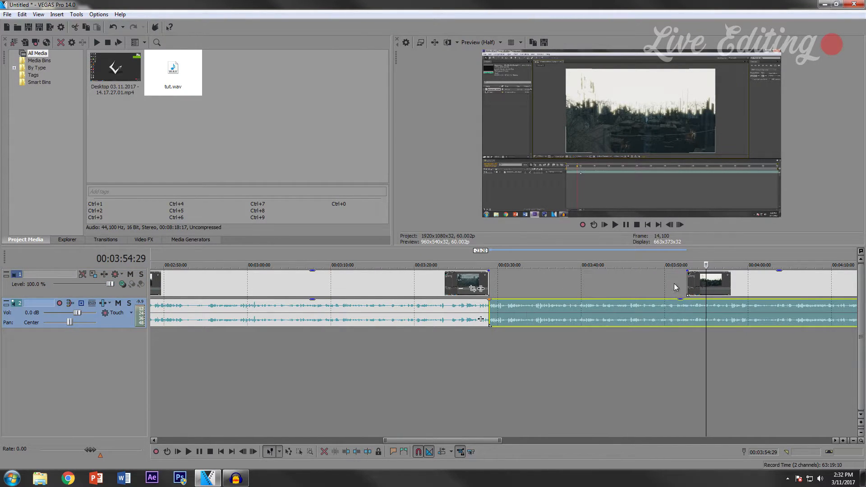
drag(712, 287, 517, 291)
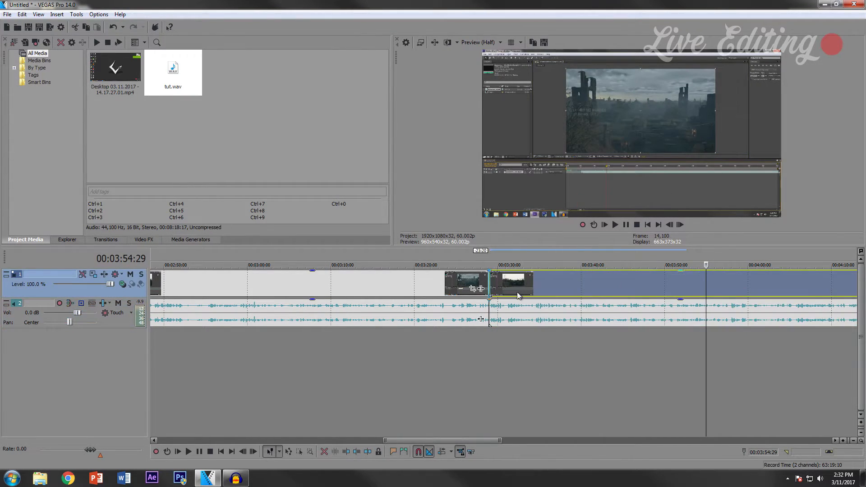
Play across the join near 00:03:29 and on from 00:04:03:21 to check the edited recording.
click(474, 345)
click(627, 226)
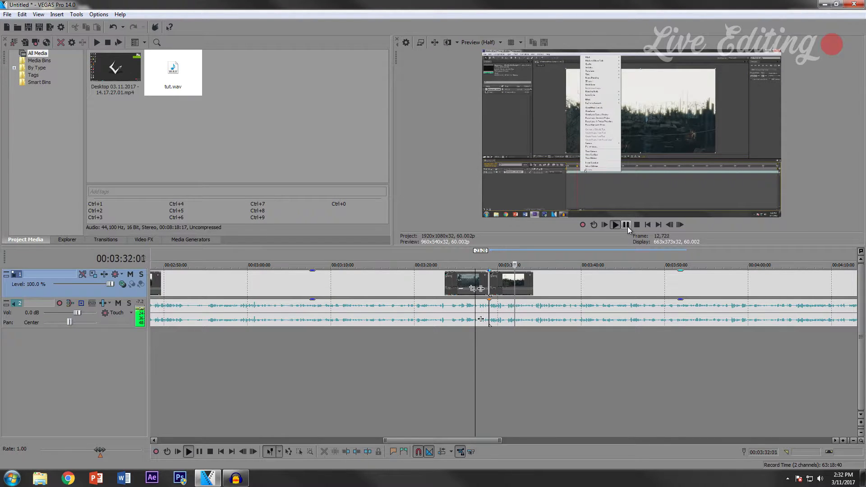
click(626, 224)
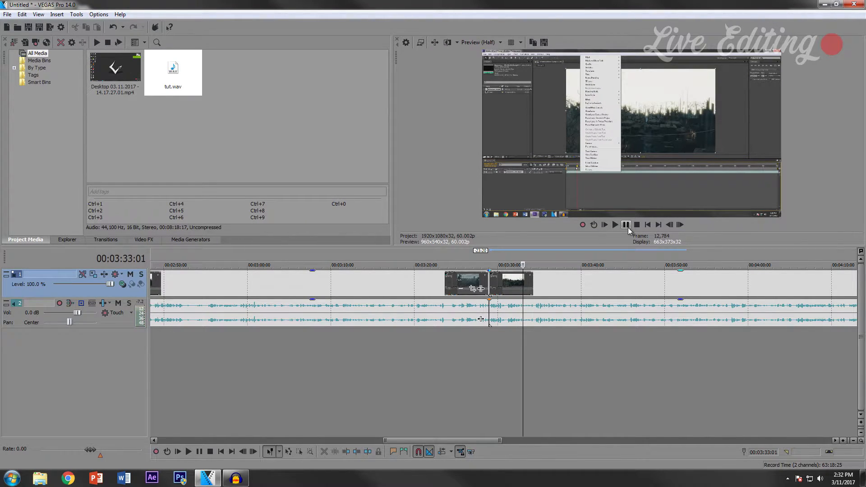
click(626, 225)
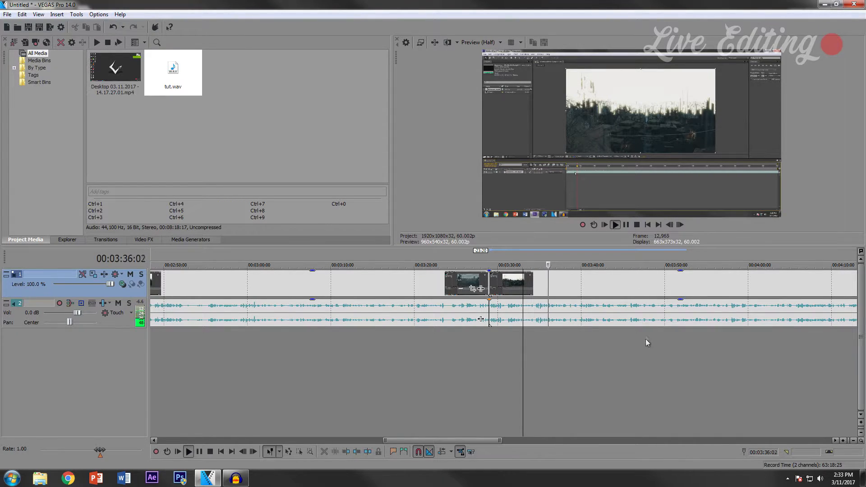
scroll(631, 342, down, 5)
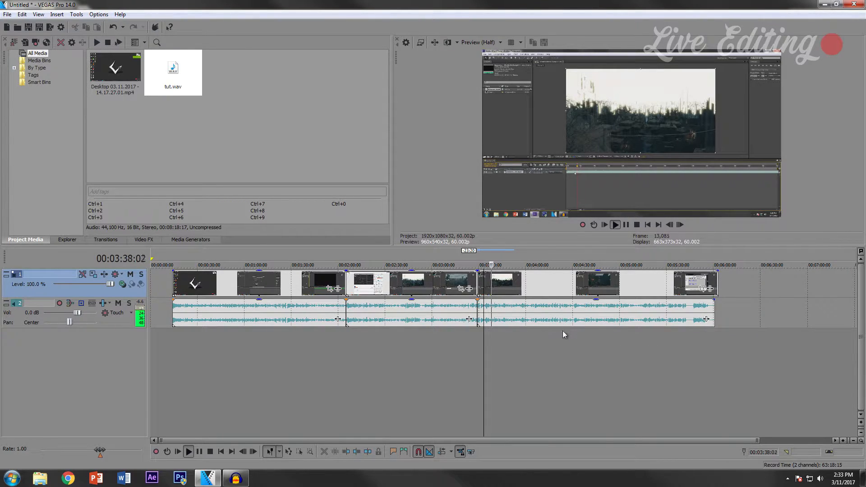
click(531, 338)
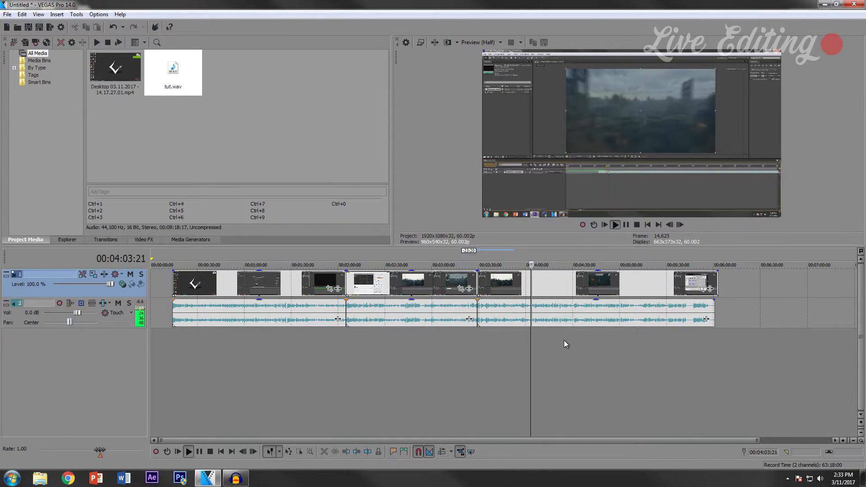
Play the edited recording from several points between about 00:04:42 and 00:05:33 to find the next spoken pause.
click(591, 335)
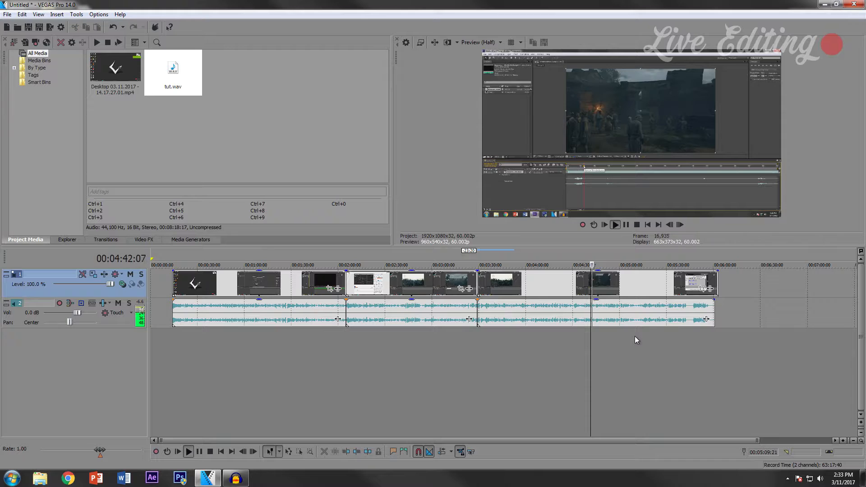
click(634, 337)
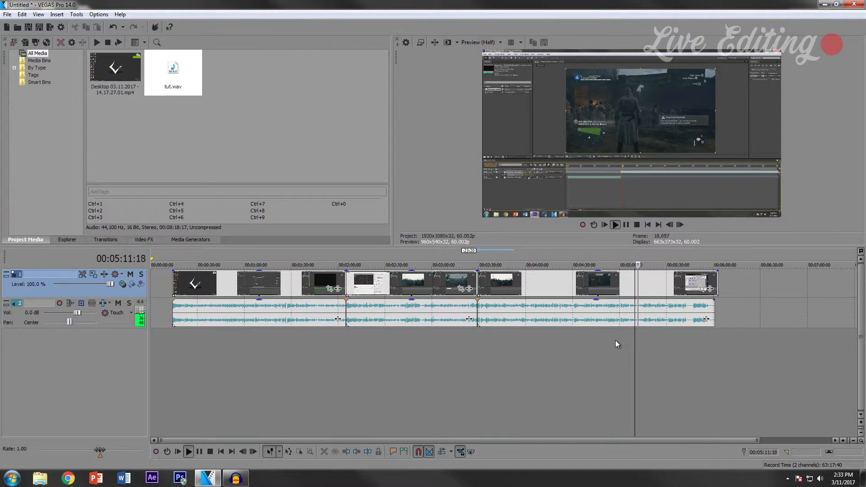
click(655, 342)
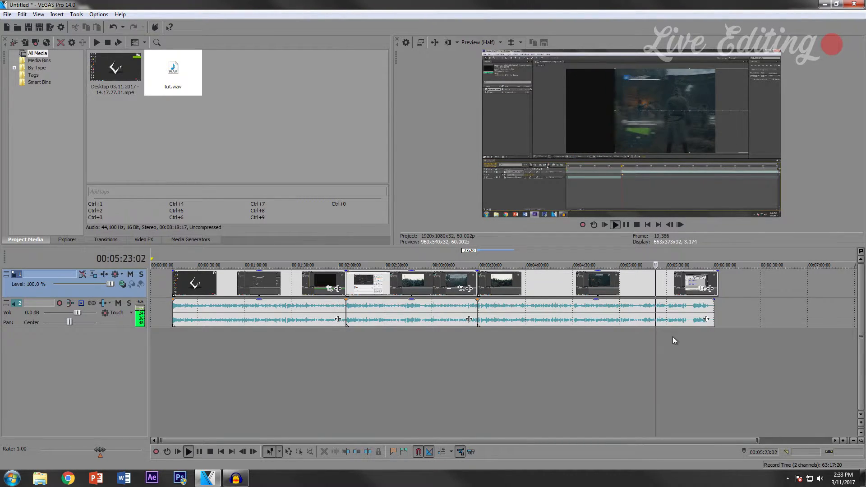
scroll(672, 337, up, 1)
click(514, 331)
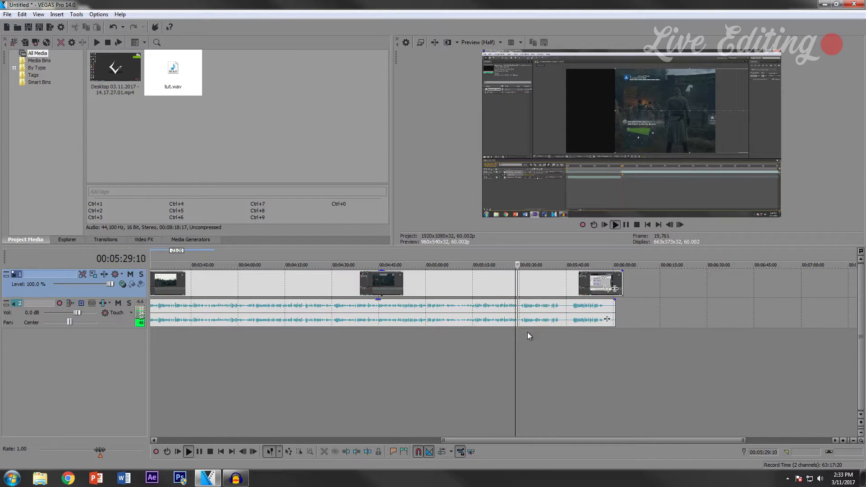
click(528, 334)
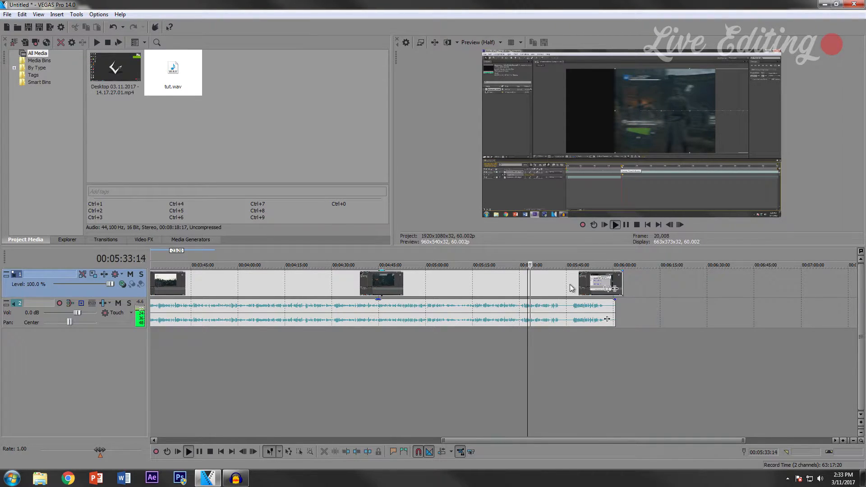
click(518, 341)
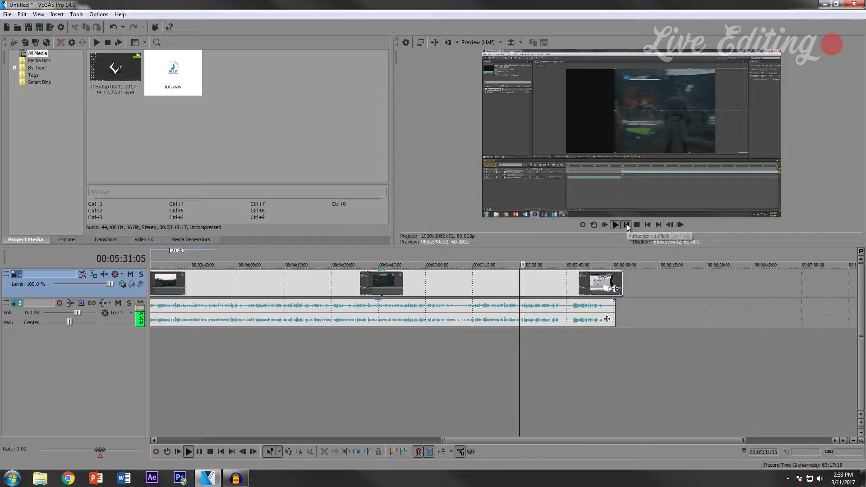
Pause playback and split the video and audio at 00:05:31:08.
click(626, 224)
scroll(561, 282, up, 2)
scroll(561, 282, up, 2)
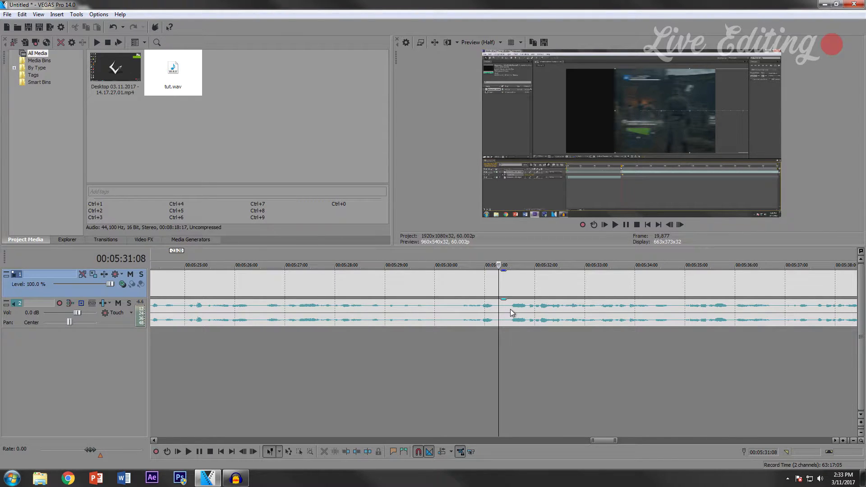
scroll(550, 316, down, 4)
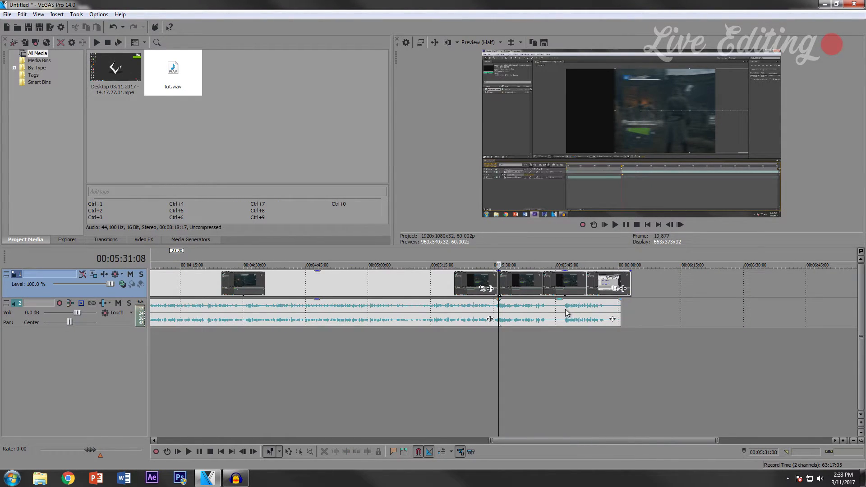
Split the last audio and video events at 00:05:47:02, where the speech resumes.
click(565, 309)
click(510, 354)
drag(510, 351, 550, 340)
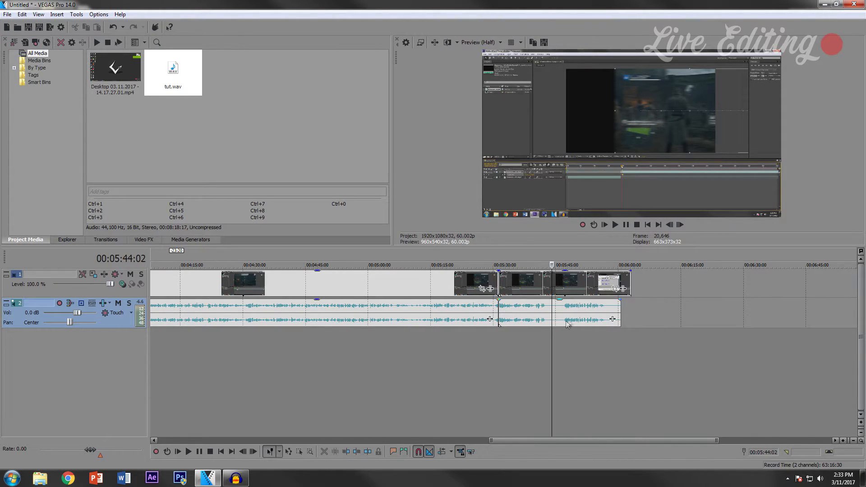
click(566, 310)
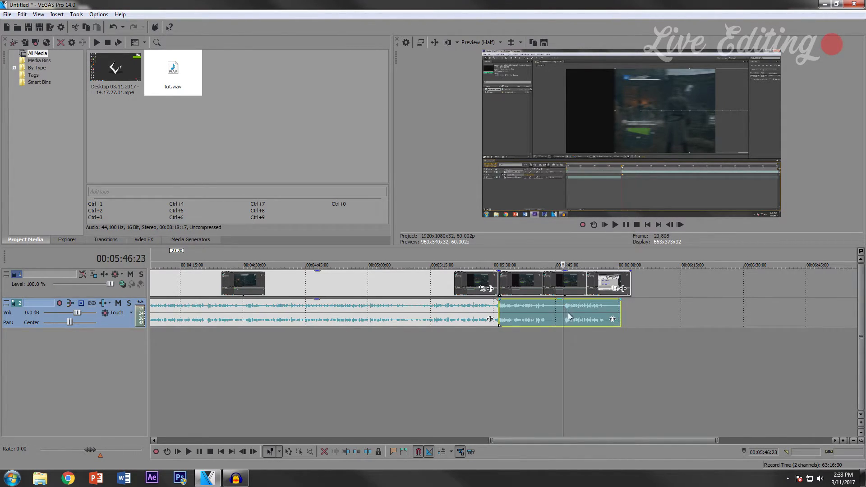
scroll(567, 313, up, 4)
drag(499, 341, 503, 341)
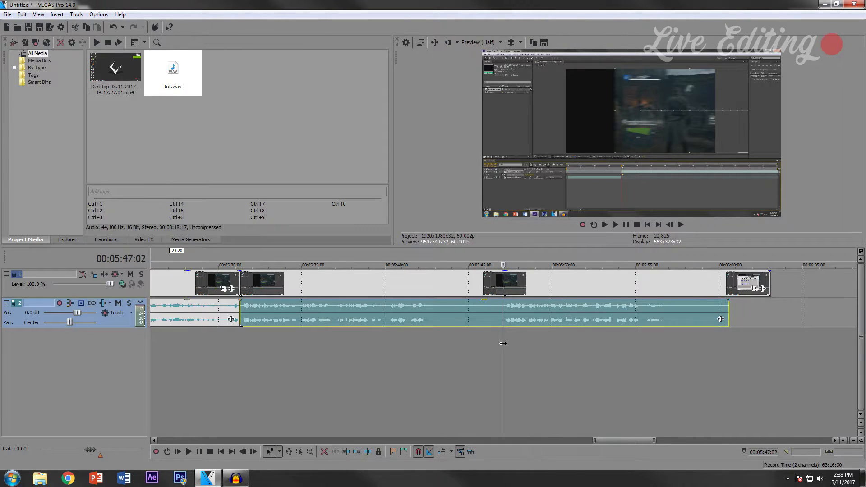
key(s)
click(505, 286)
key(s)
Delete the video and audio pieces between 00:05:31:08 and 00:05:47:02.
click(491, 287)
key(Delete)
click(467, 320)
key(Delete)
Move the remaining video and audio back against the section ending at 00:05:31:08 and play across the join.
click(552, 284)
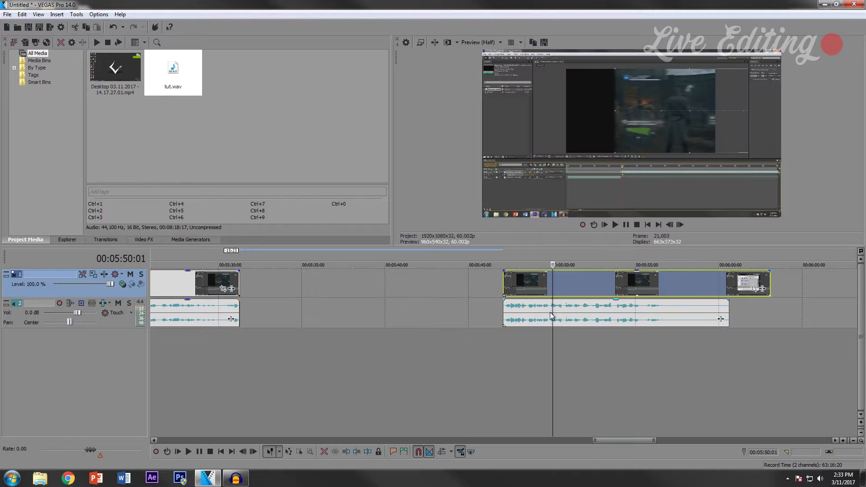
drag(538, 301, 274, 282)
click(227, 340)
click(616, 226)
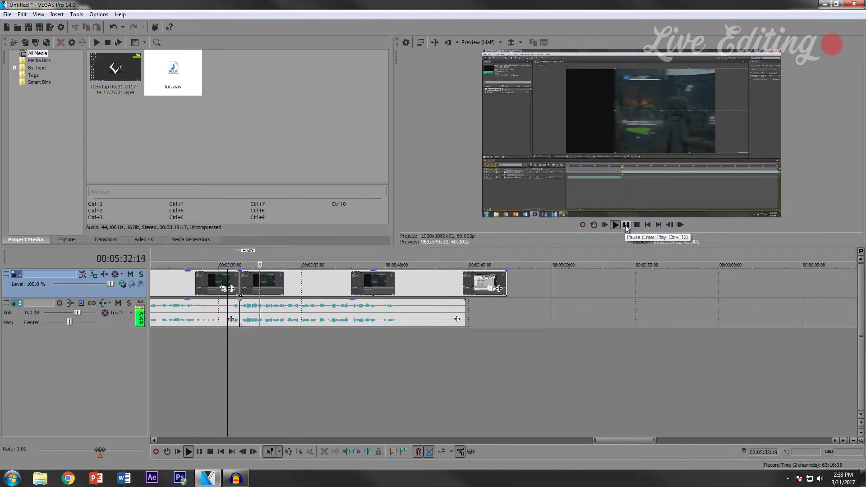
Find the end of the speech, split the audio and video at about 00:05:41, and delete both trailing parts.
click(362, 339)
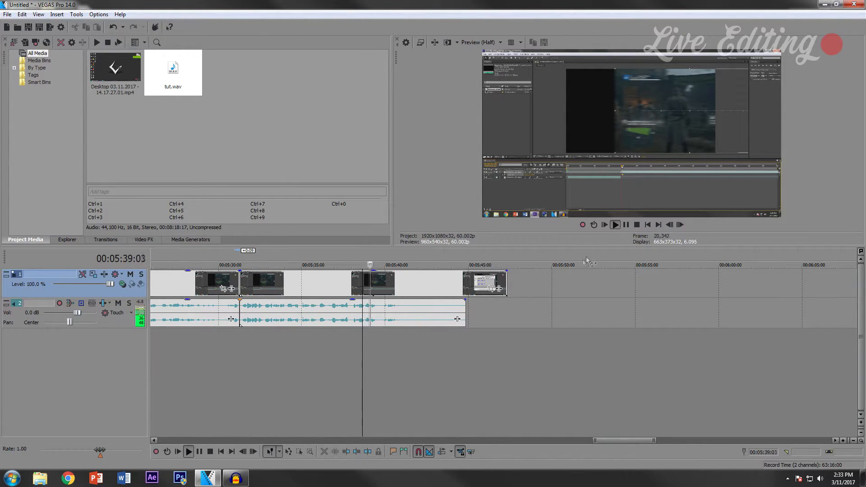
click(625, 225)
key(s)
click(416, 309)
key(Delete)
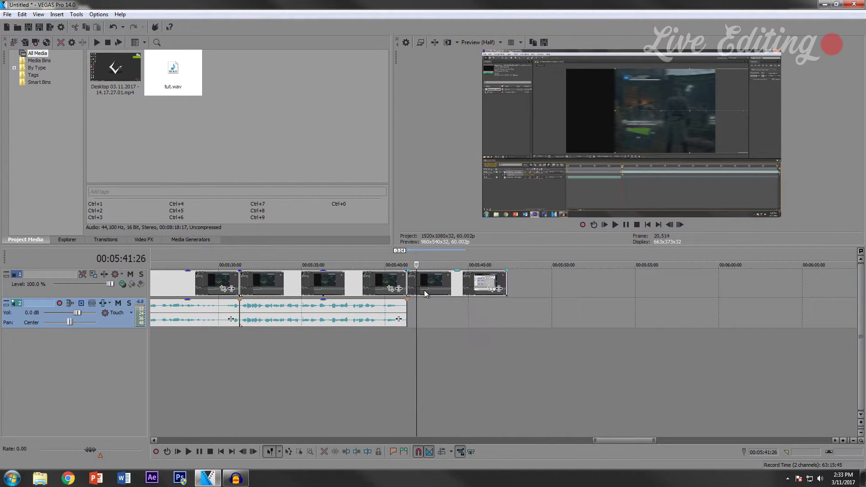
click(423, 290)
key(Delete)
Add a short fade-out to the end of the last video event and play back the ending.
drag(409, 270, 395, 271)
click(395, 351)
key(space)
scroll(428, 353, down, 5)
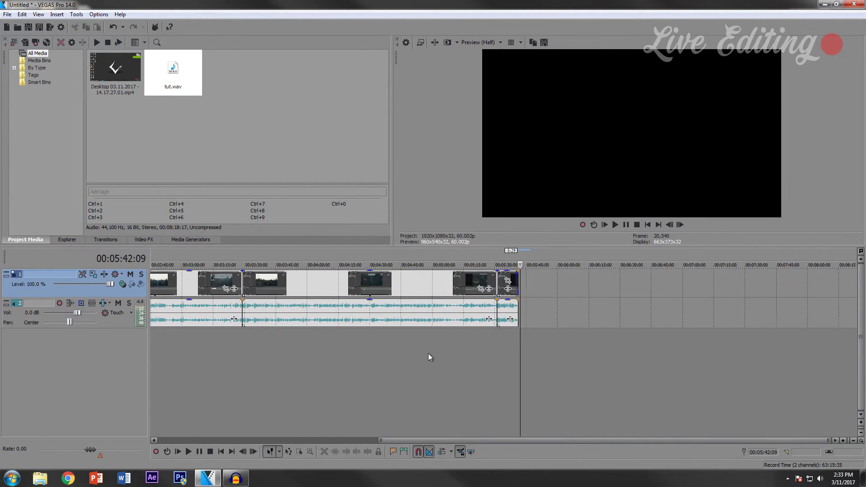
scroll(428, 353, down, 3)
Select all timeline events and shift them to start at about 00:02:01, leaving room for an intro.
key(ctrl+a)
drag(278, 283, 428, 288)
click(357, 344)
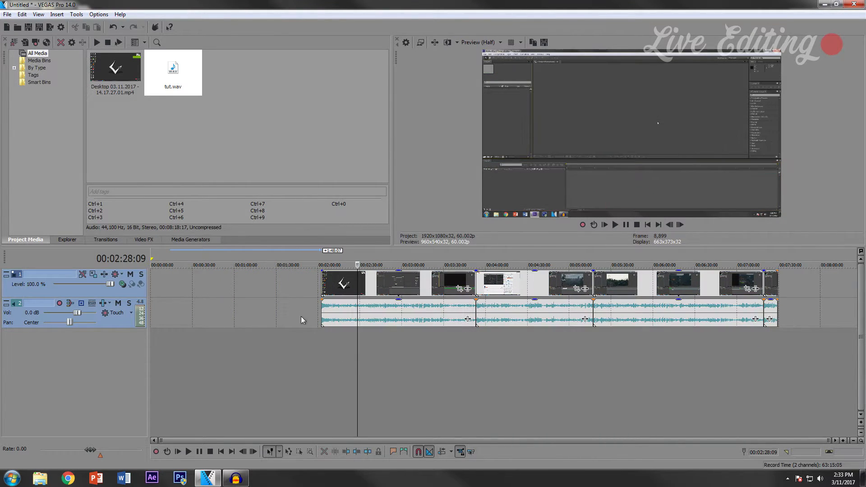
Import the FINAL INTRO clip from the YouTube folder on the MASS STORAGE (E:) drive.
click(15, 42)
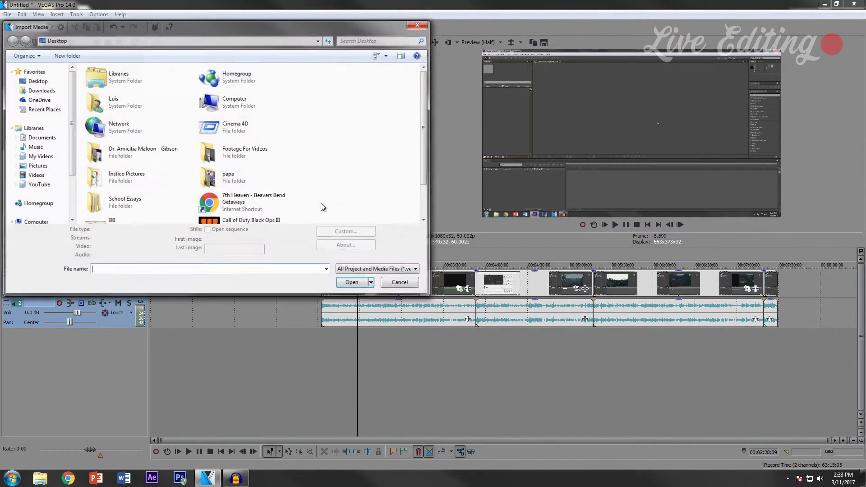
click(37, 184)
click(36, 176)
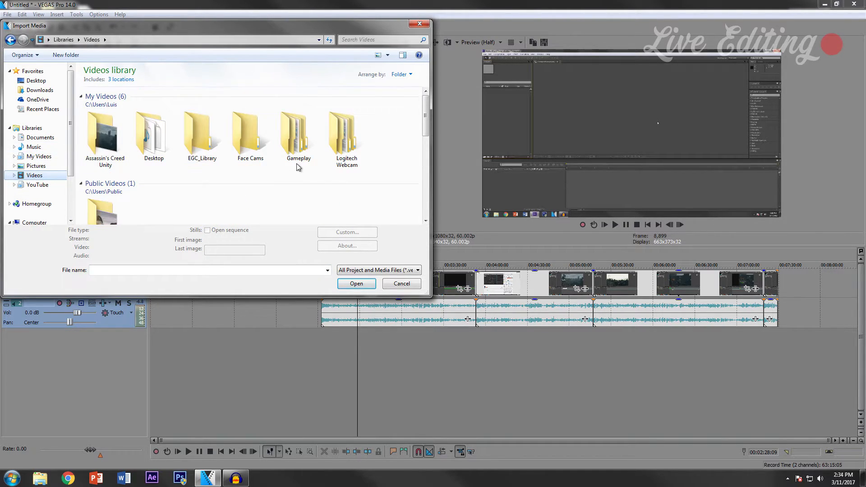
click(36, 166)
click(46, 173)
click(45, 180)
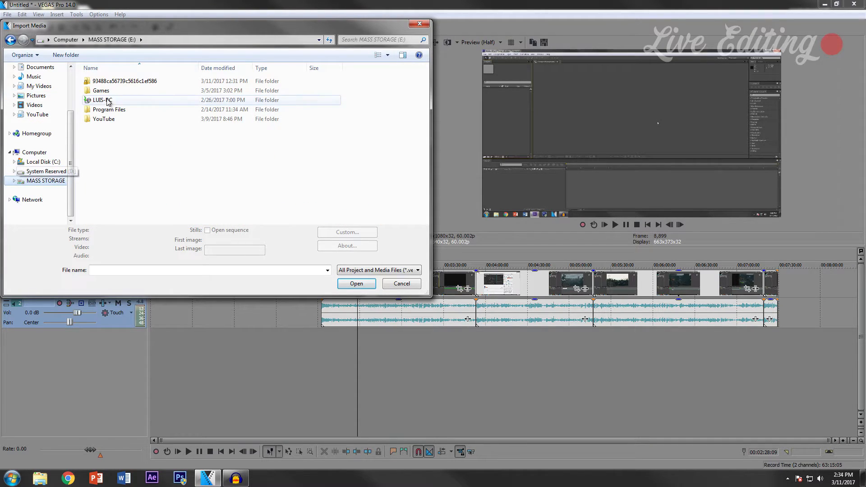
double_click(117, 119)
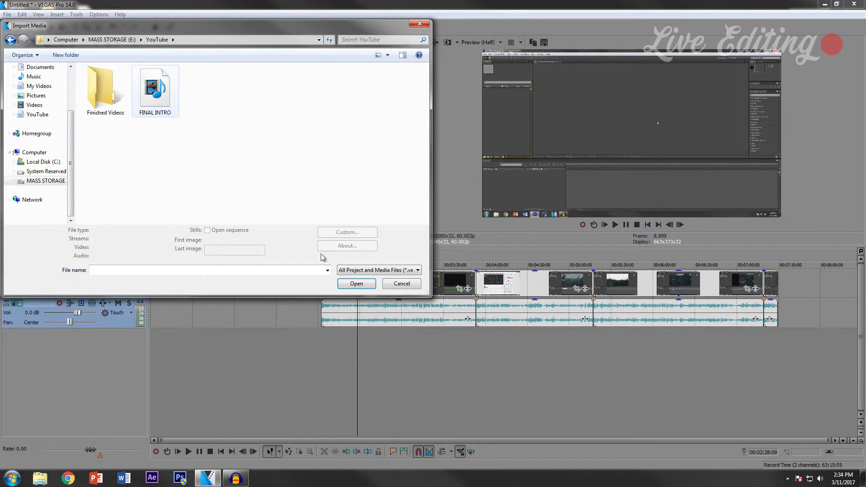
click(154, 90)
click(356, 283)
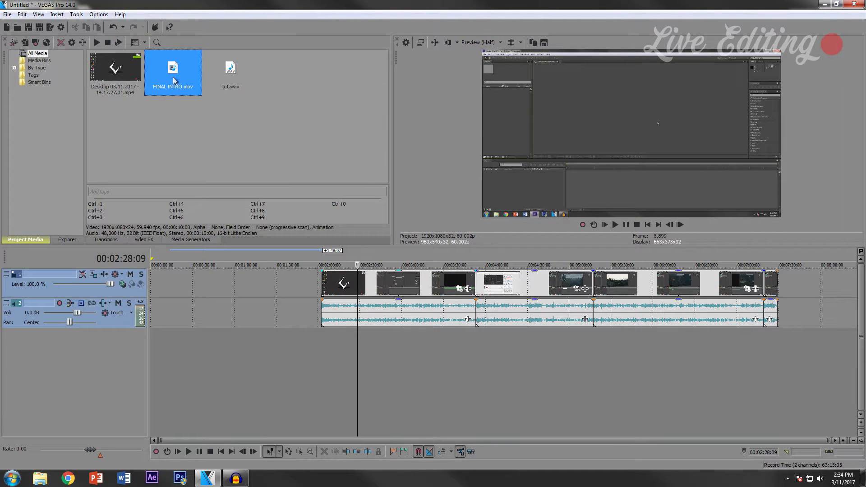
Place FINAL INTRO.mov on the timeline directly before the first section of the recording.
drag(174, 80, 319, 289)
click(318, 301)
scroll(435, 317, up, 6)
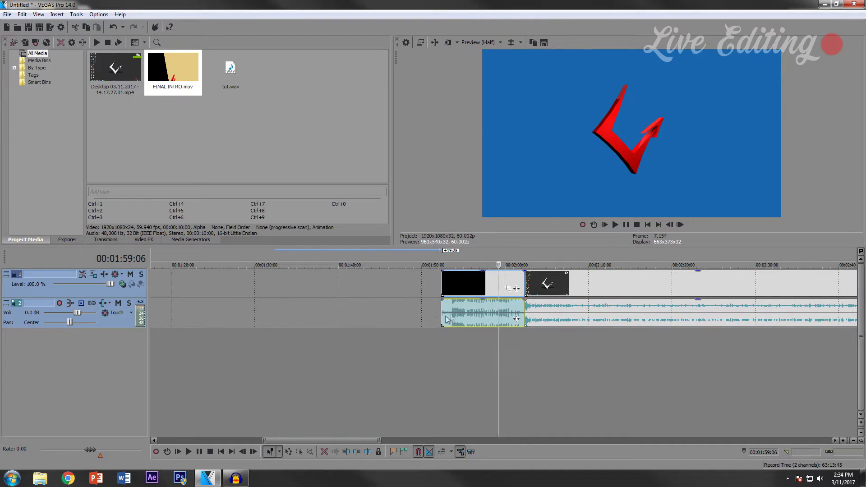
Lower the intro's audio gain to about -6.7 dB and overlap its end with the recording by 9 frames.
click(467, 309)
drag(467, 299, 469, 314)
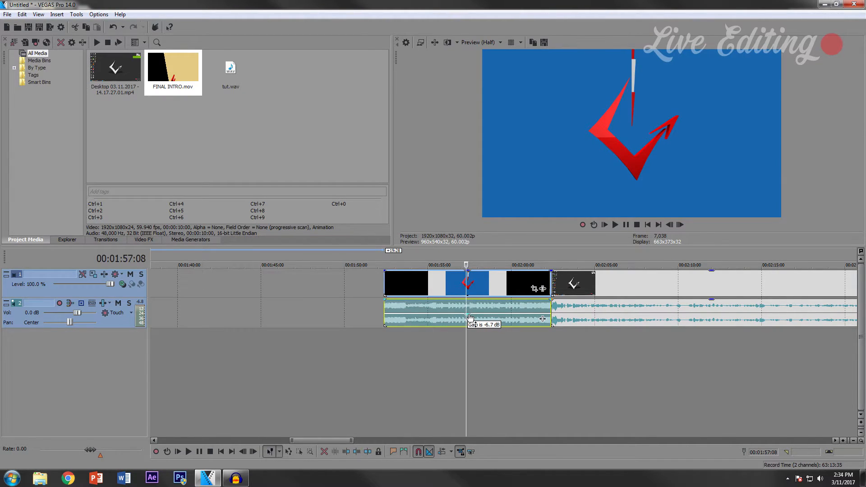
drag(517, 279, 523, 292)
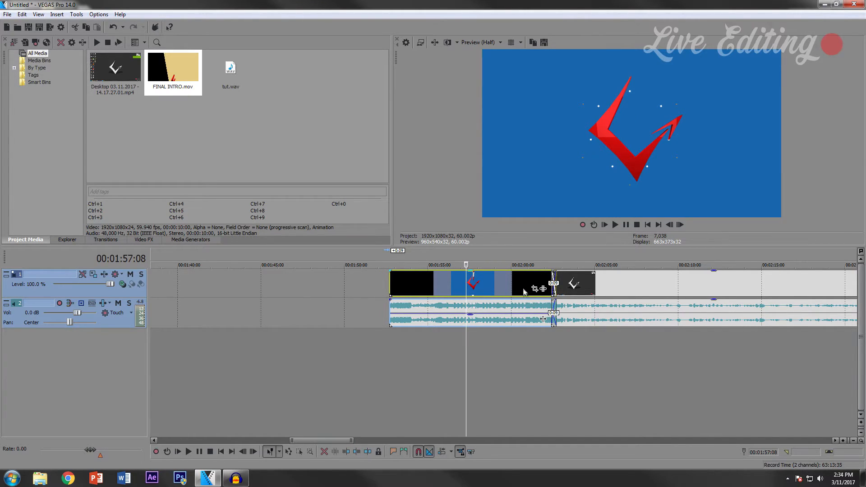
Select all timeline events and move them back so the intro starts at the beginning of the timeline.
scroll(523, 292, down, 10)
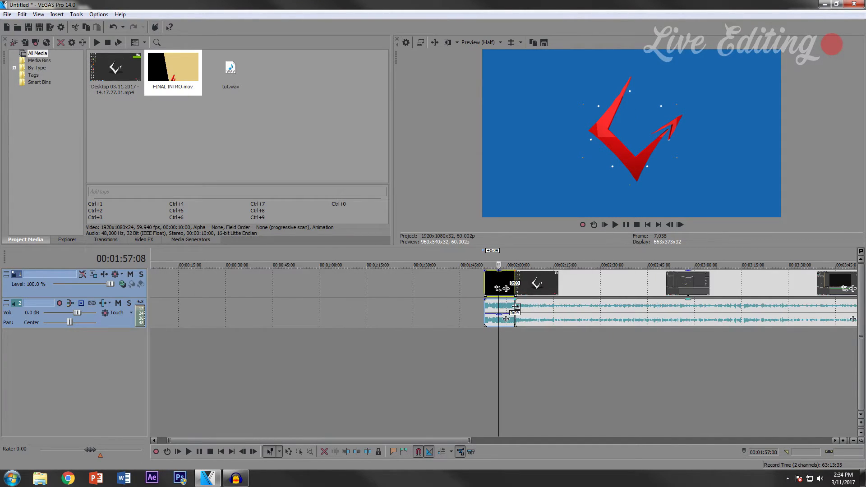
key(ctrl+a)
drag(499, 286, 332, 292)
click(191, 348)
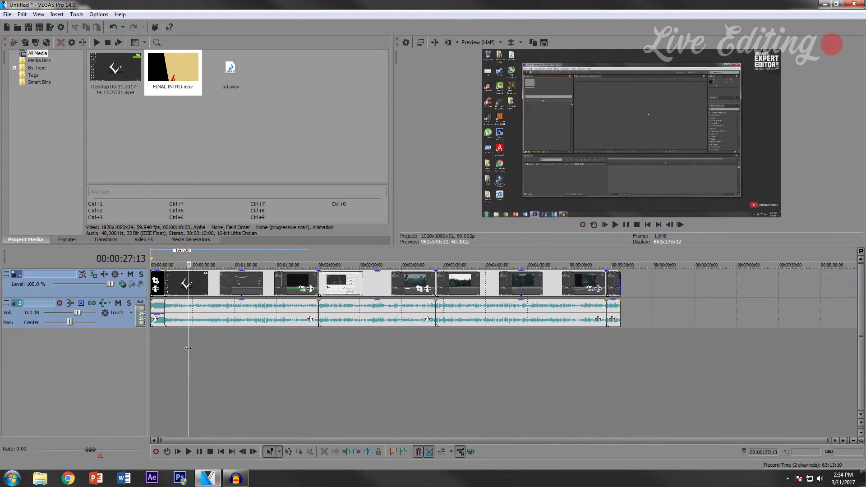
Add a default legacy text event above the recording and align its start to 00:00:10:00, where the intro ends.
drag(188, 348, 166, 329)
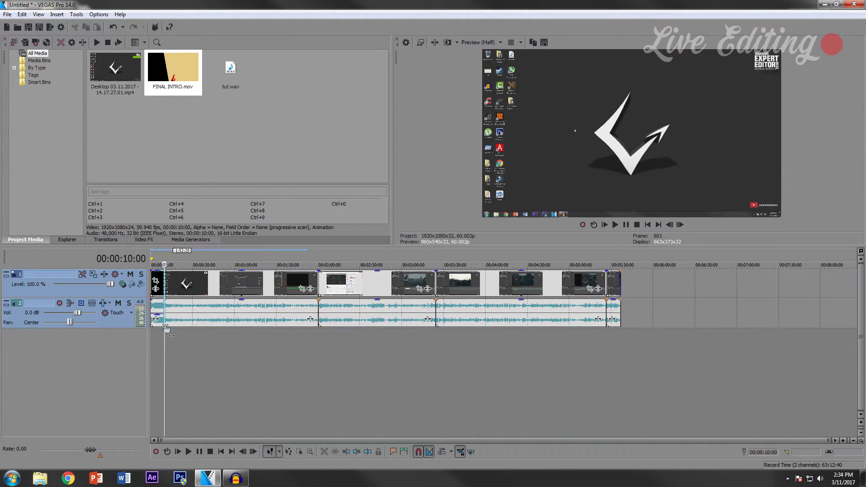
click(190, 239)
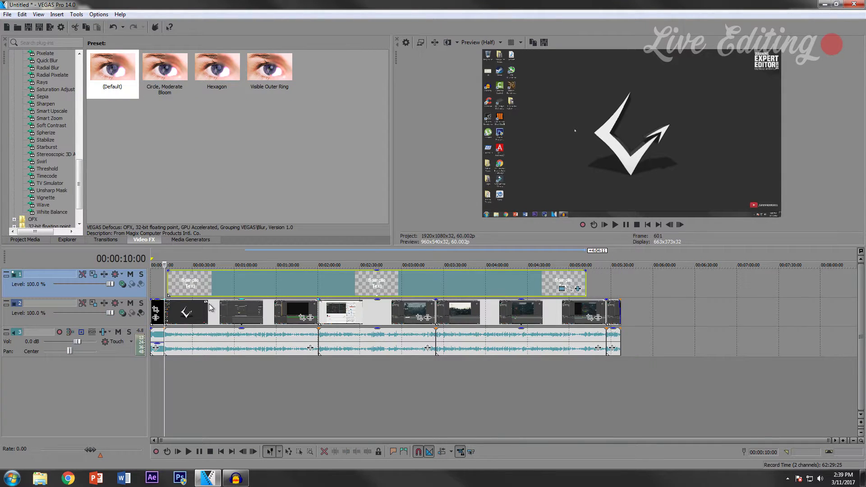
scroll(209, 307, up, 5)
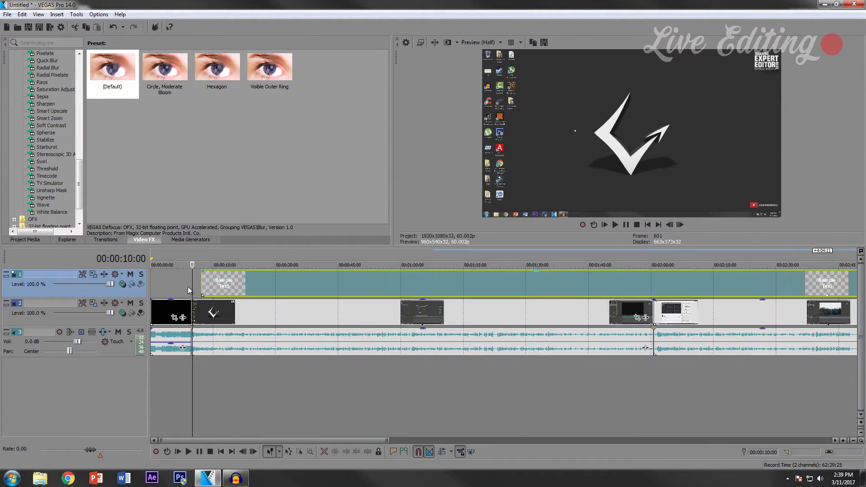
drag(336, 296, 329, 294)
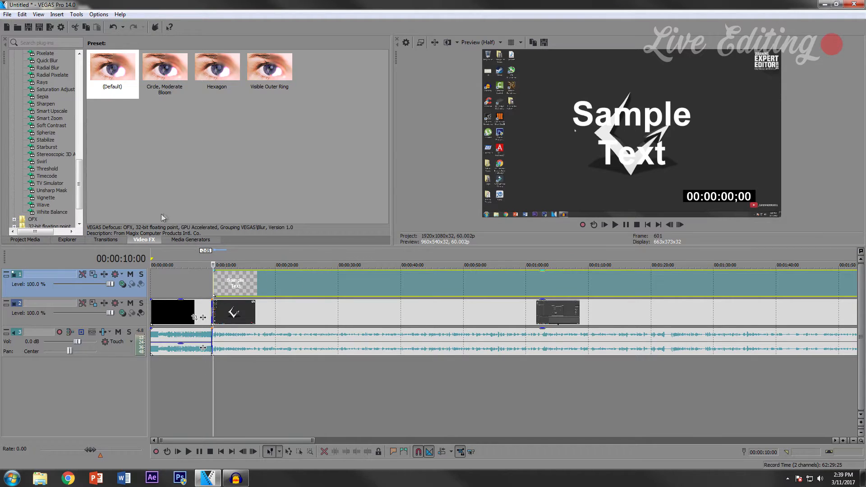
Review the legacy text presets and inspect the text event's Timecode effect settings.
click(180, 240)
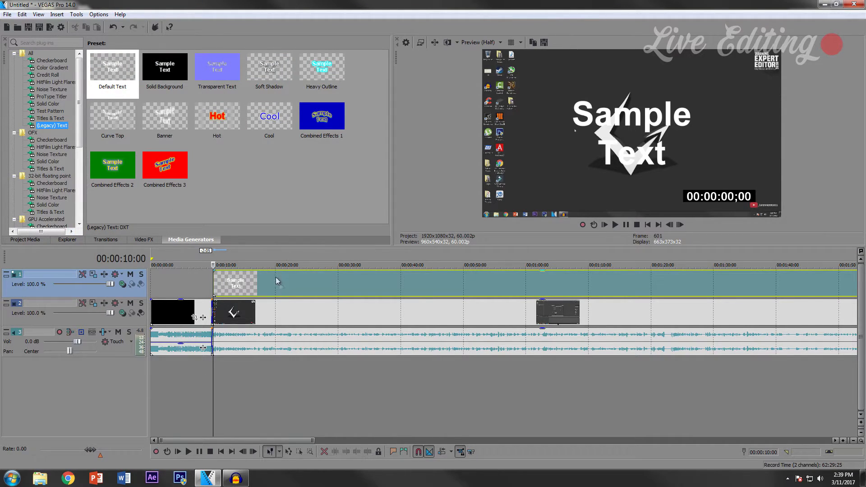
drag(397, 442, 654, 441)
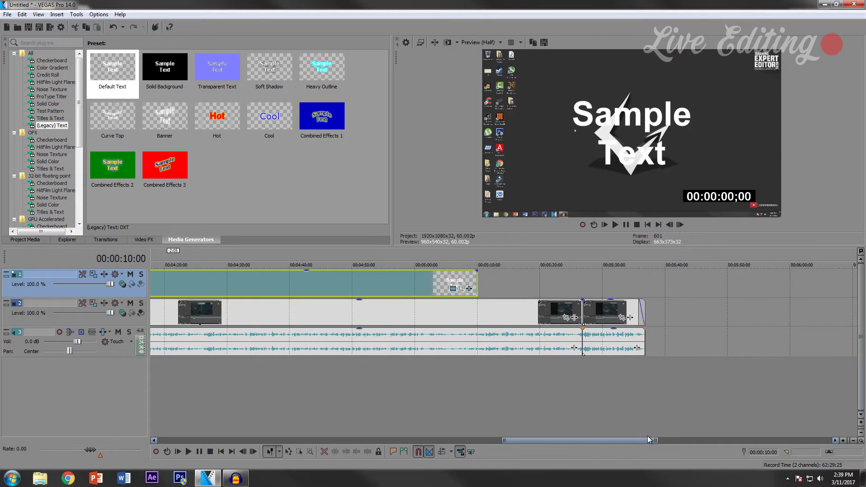
click(469, 288)
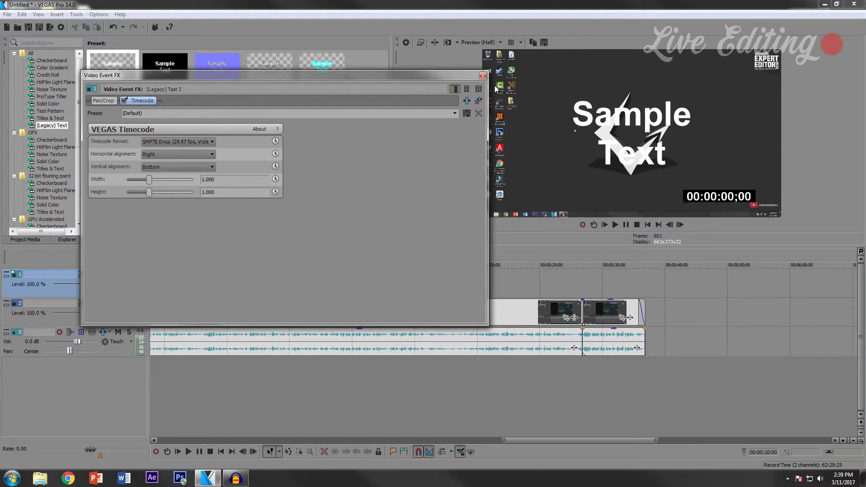
click(482, 76)
scroll(394, 308, down, 5)
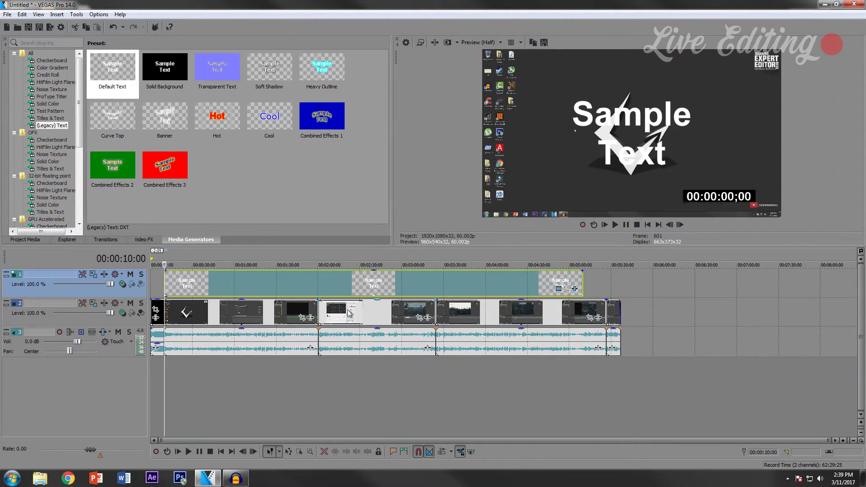
click(314, 311)
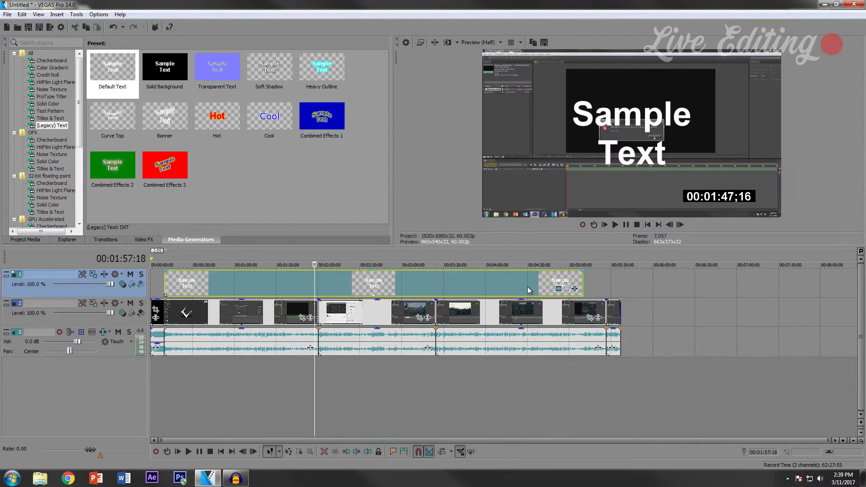
click(557, 289)
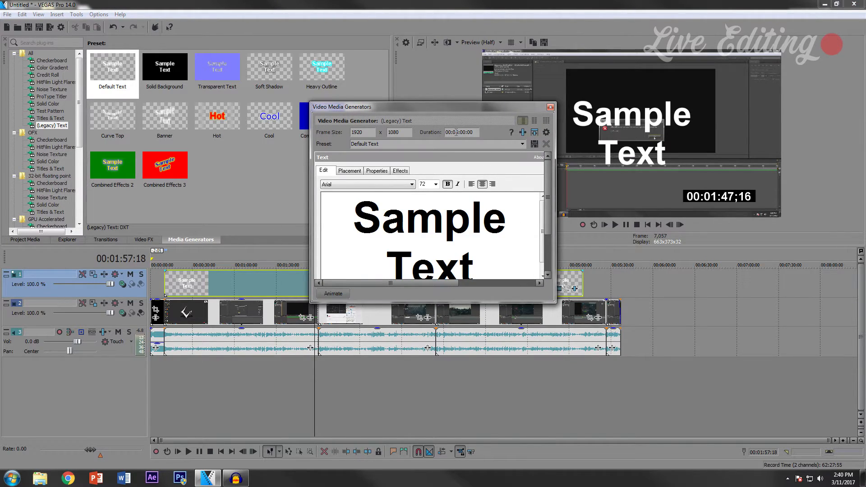
click(550, 107)
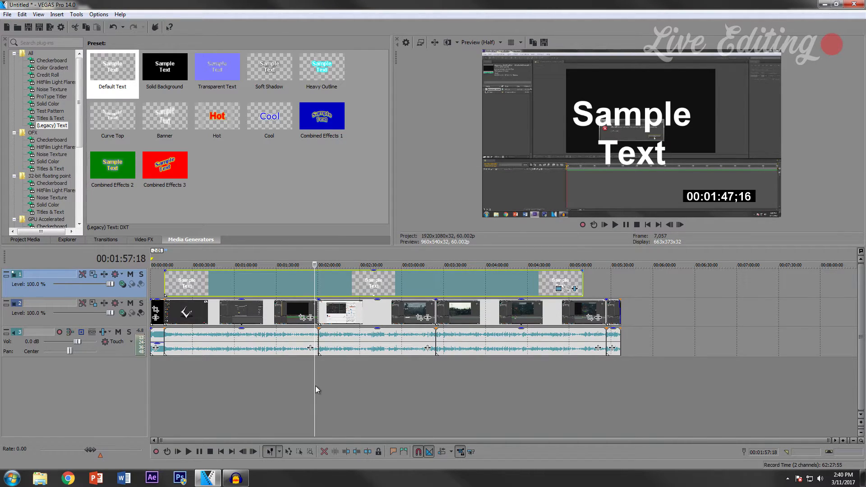
drag(315, 386, 204, 375)
drag(263, 293, 285, 282)
drag(204, 316, 513, 323)
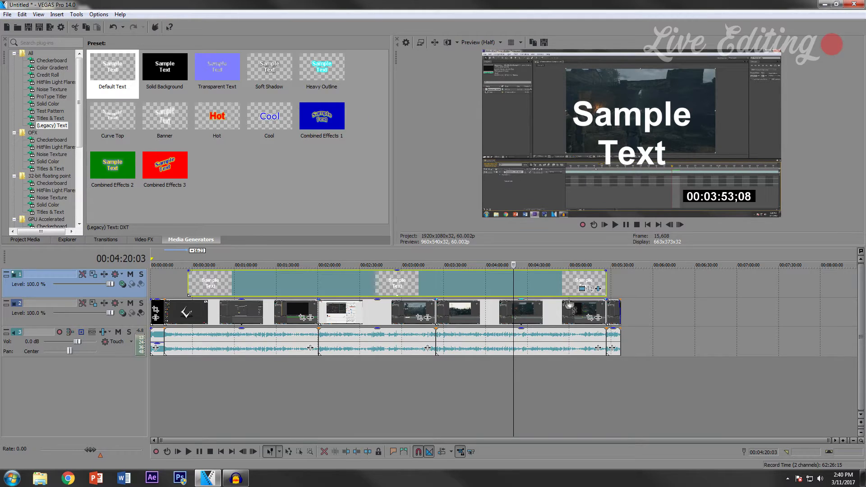
click(590, 289)
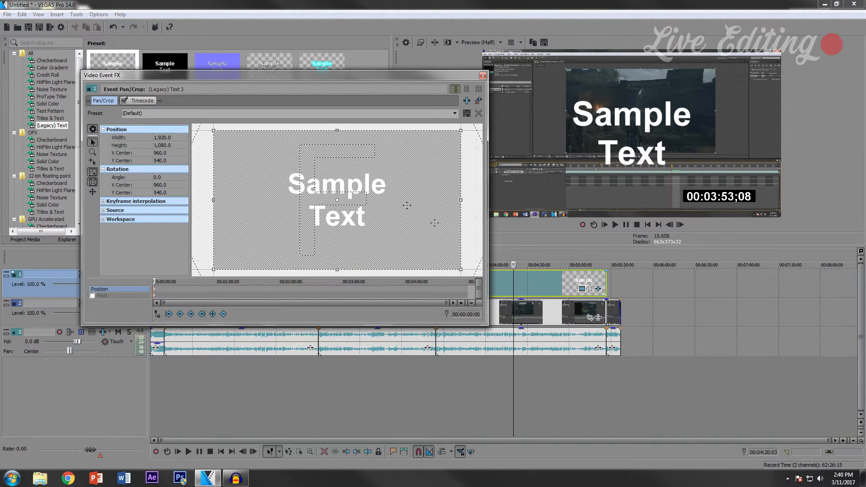
mouse_move(213, 131)
mouse_down()
mouse_move(207, 124)
mouse_move(215, 132)
mouse_up()
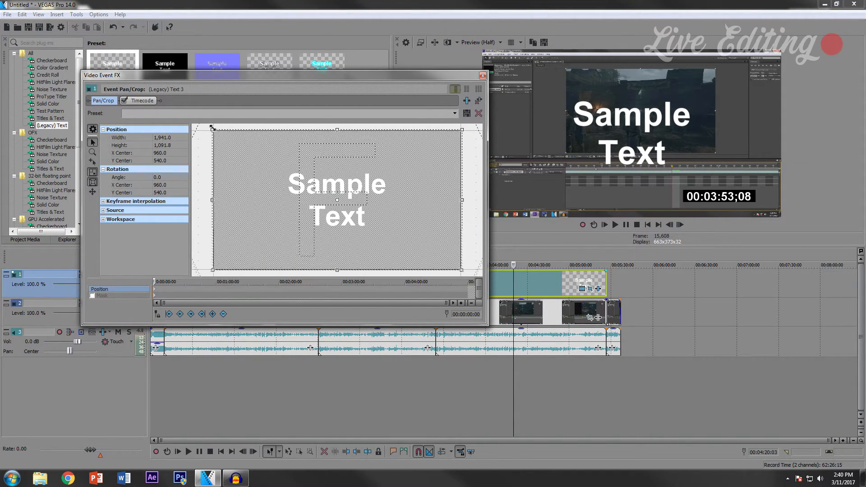
click(482, 76)
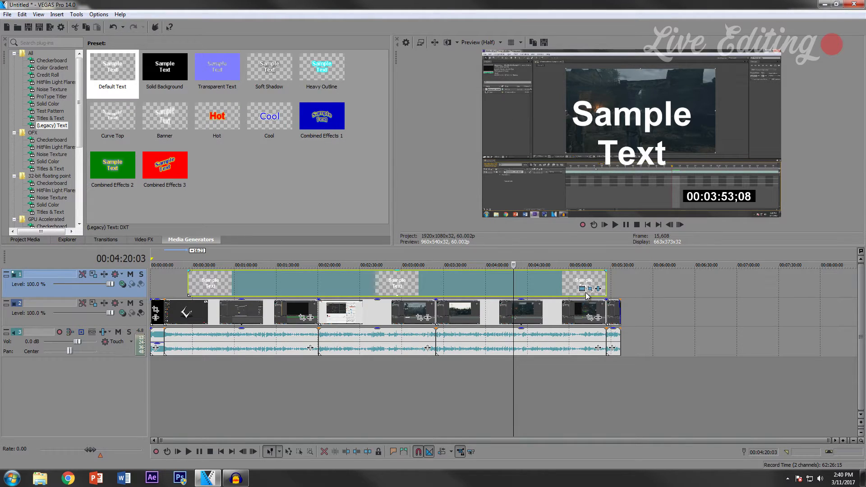
key(ctrl+z)
key(ctrl+z)
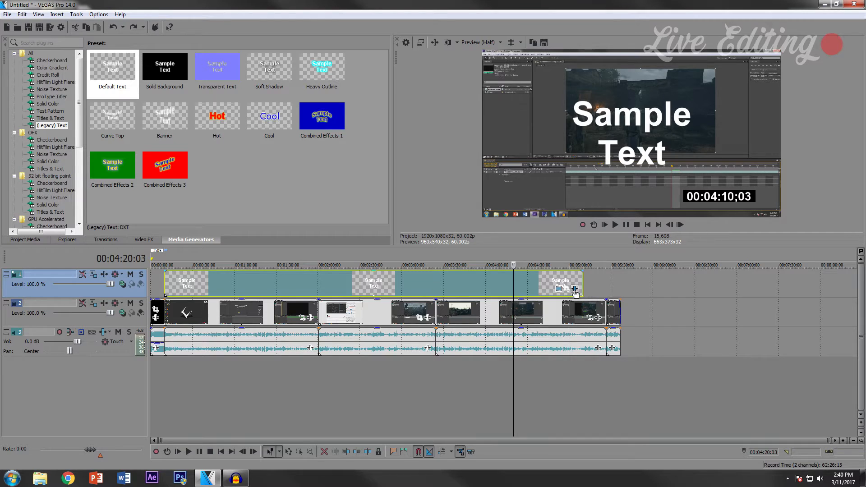
Delete the placeholder wording from the legacy text event, leaving its text empty beneath the timecode.
click(566, 290)
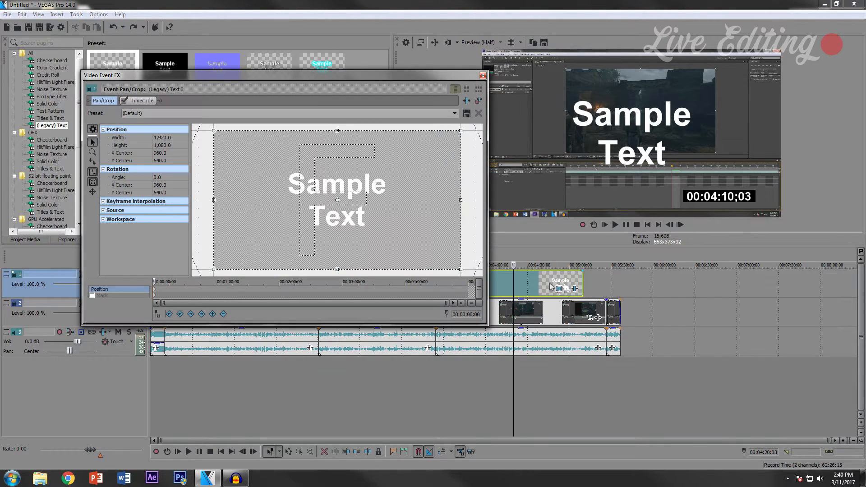
click(483, 76)
click(559, 288)
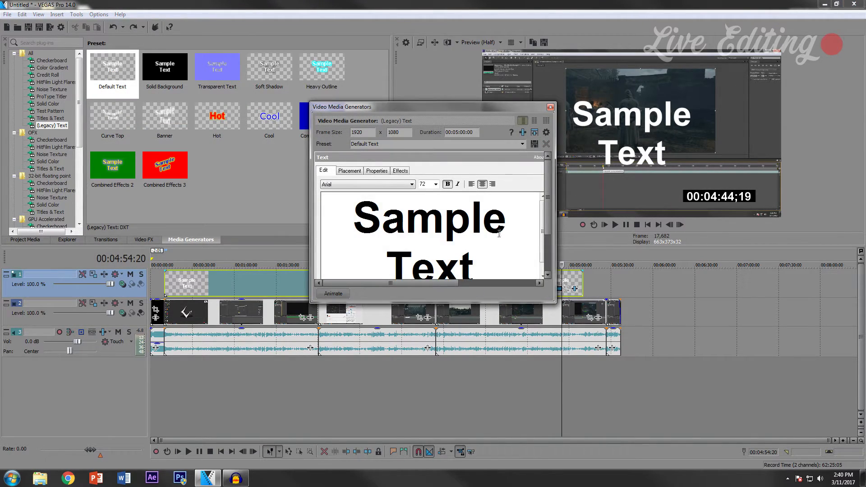
drag(360, 221, 356, 159)
key(Delete)
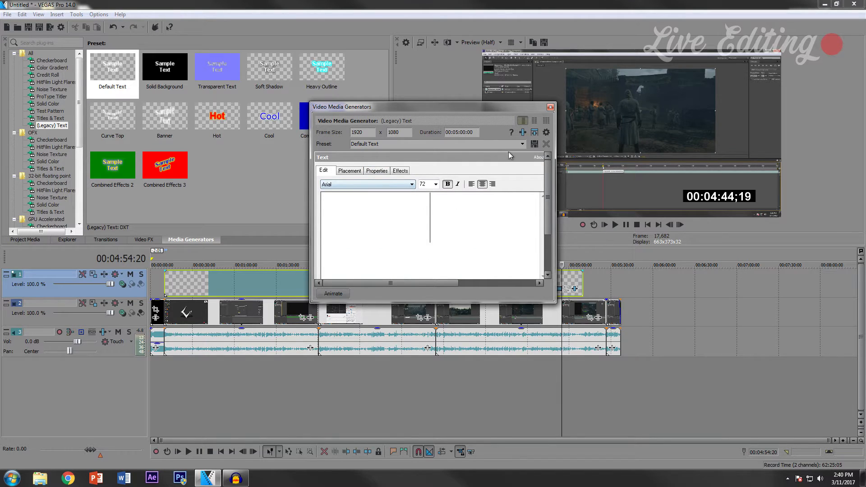
click(550, 107)
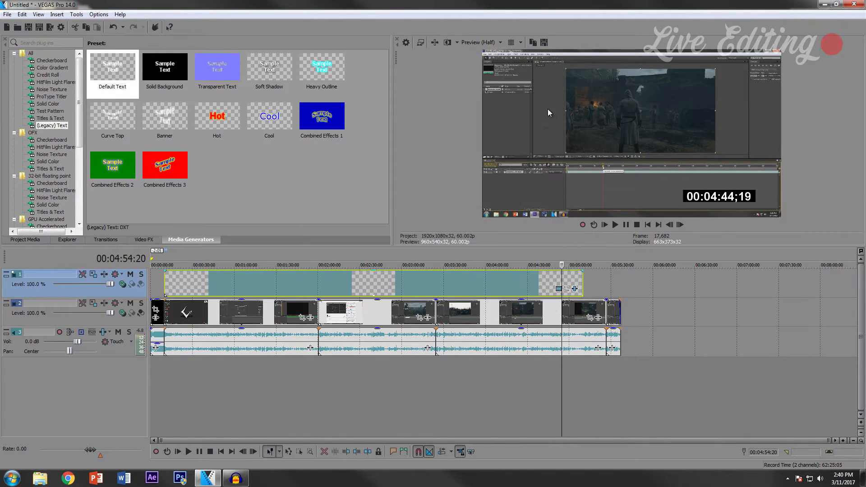
Open the text event's Timecode effect settings and check its format and alignment options.
click(575, 289)
click(201, 141)
click(202, 141)
click(197, 158)
click(197, 158)
click(192, 166)
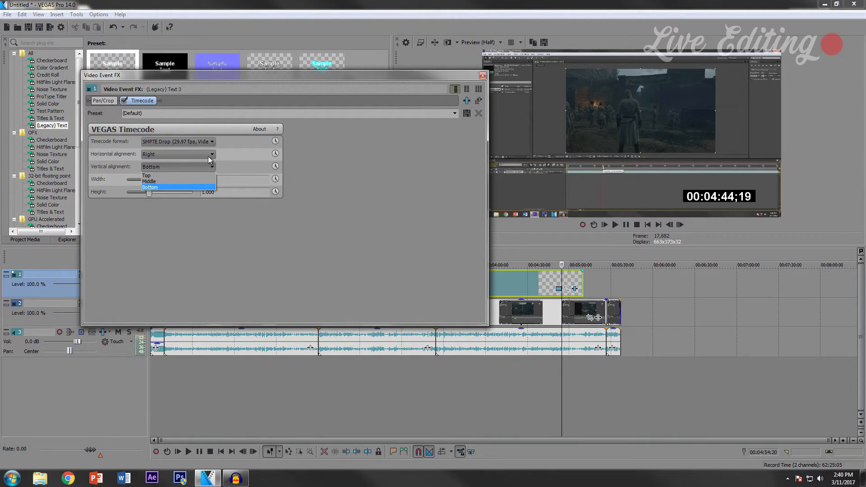
Try the Top vertical alignment for the timecode overlay and restore it to Bottom.
click(203, 156)
click(201, 167)
click(201, 176)
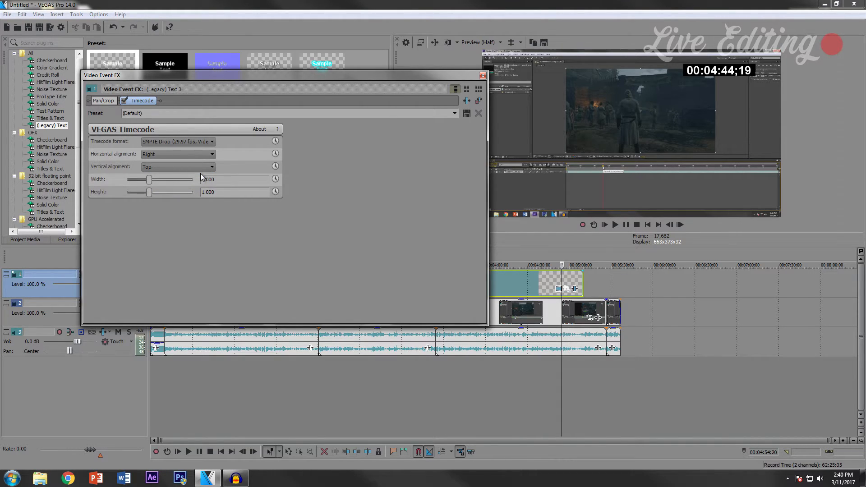
click(202, 167)
click(195, 186)
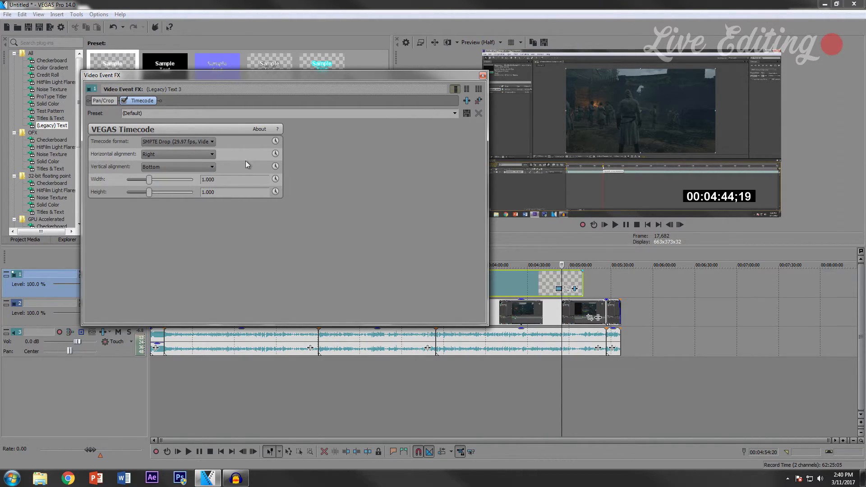
Set the Timecode effect's horizontal alignment to Left and close the effect settings.
click(209, 153)
click(209, 153)
click(210, 142)
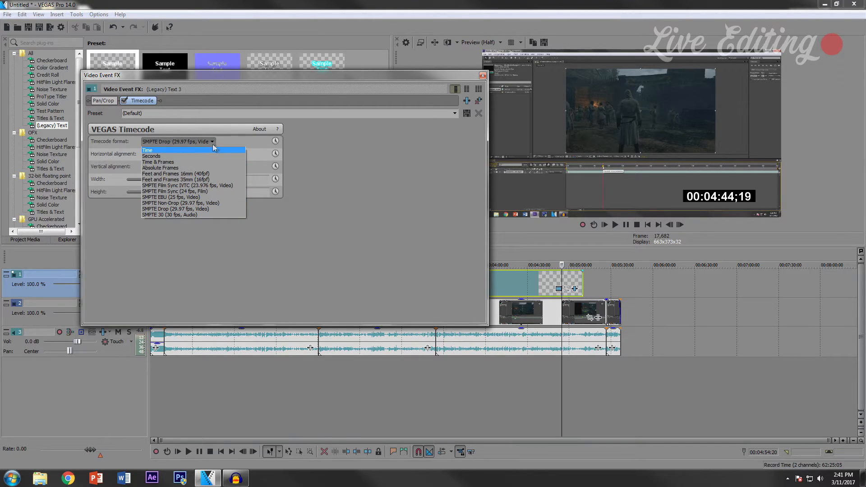
click(236, 139)
click(194, 154)
click(188, 161)
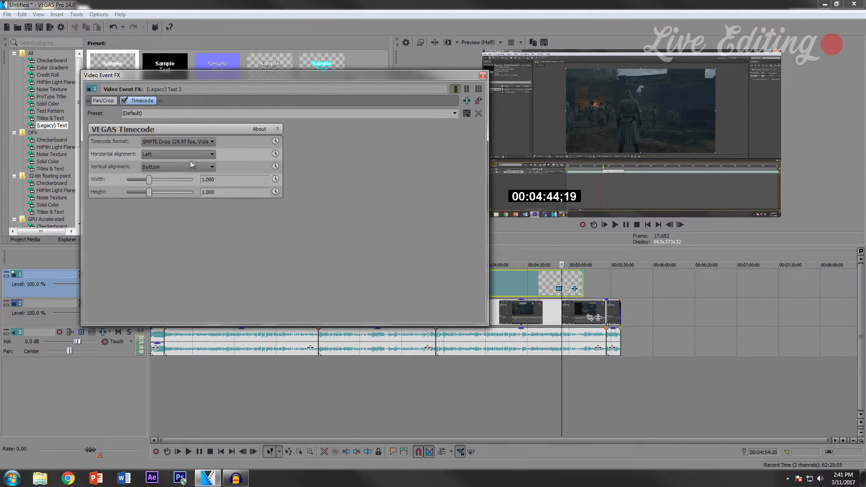
click(482, 75)
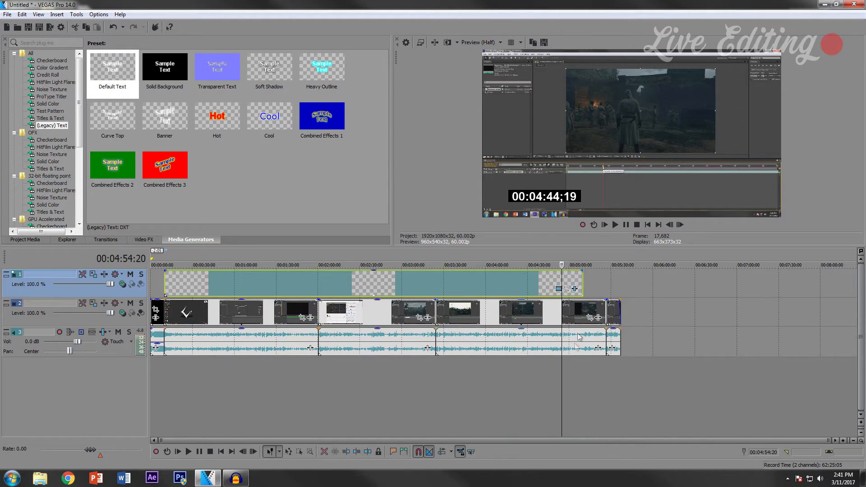
Move the text event 16:23 later on its track so its end meets the last cut in the recording.
drag(563, 367, 175, 384)
drag(400, 281, 424, 280)
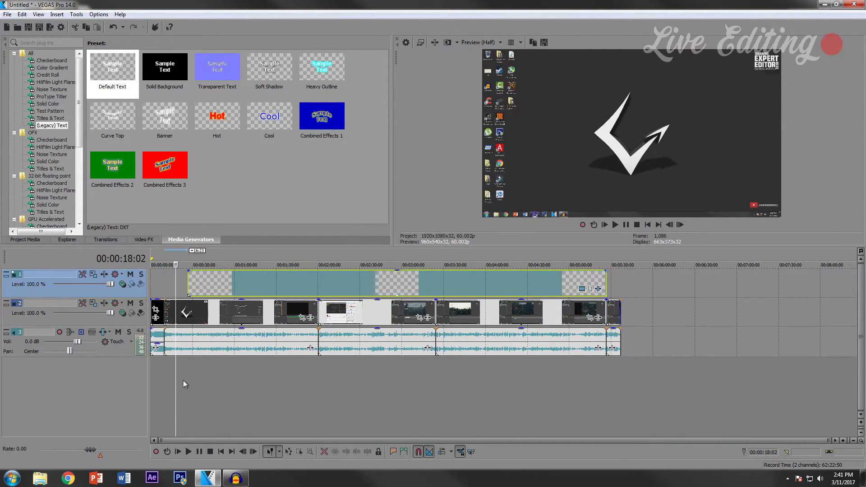
drag(174, 381, 602, 348)
scroll(581, 310, up, 5)
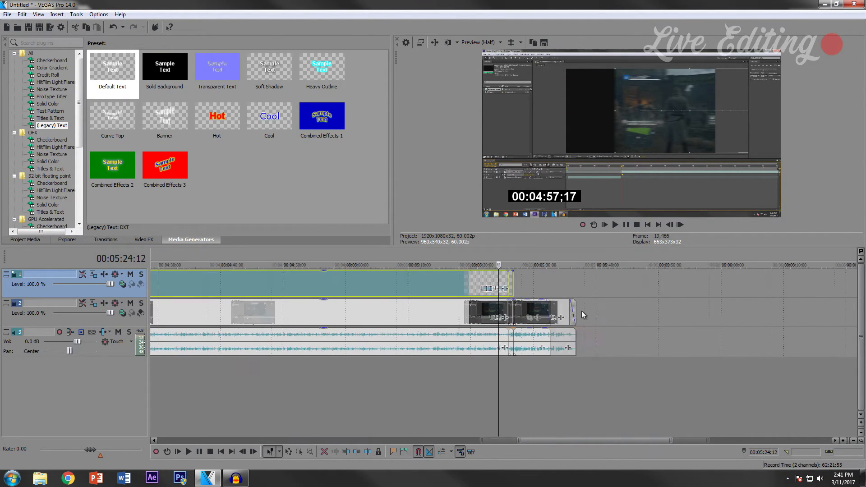
Extend the end of the text event and trim it back to the frame at 00:05:27:04.
click(682, 224)
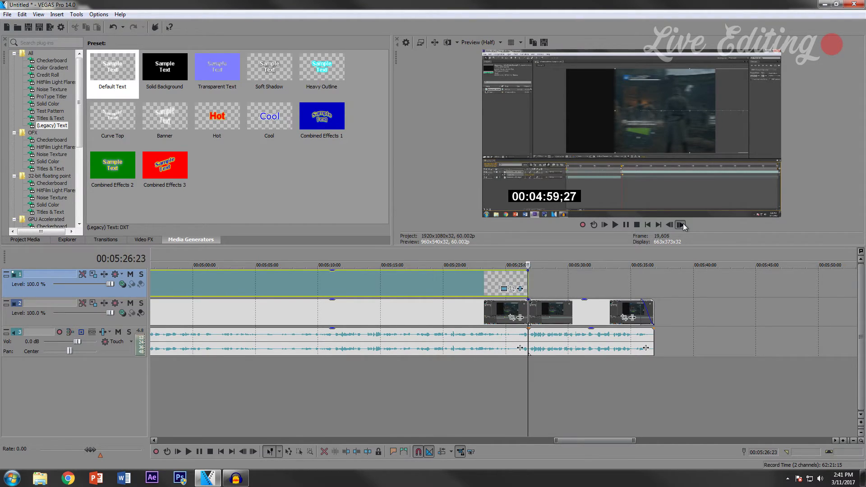
click(670, 225)
click(670, 225)
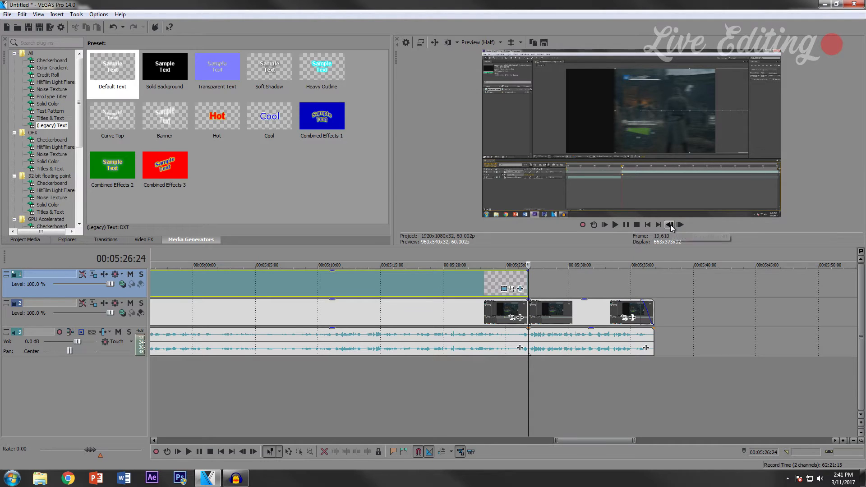
drag(527, 280, 535, 281)
click(680, 224)
click(680, 224)
click(680, 225)
click(680, 224)
click(680, 225)
drag(534, 281, 531, 281)
Return the playhead to the start of the timeline at 00:00:00:00.
scroll(499, 363, down, 10)
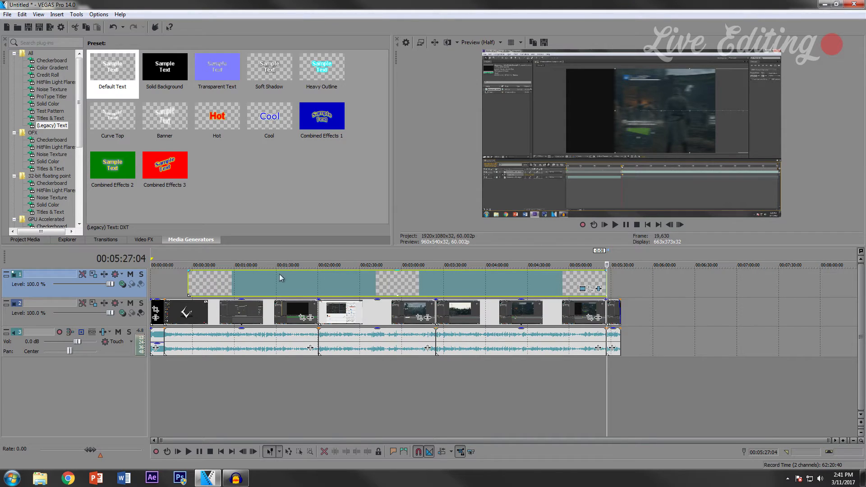
click(247, 282)
click(157, 374)
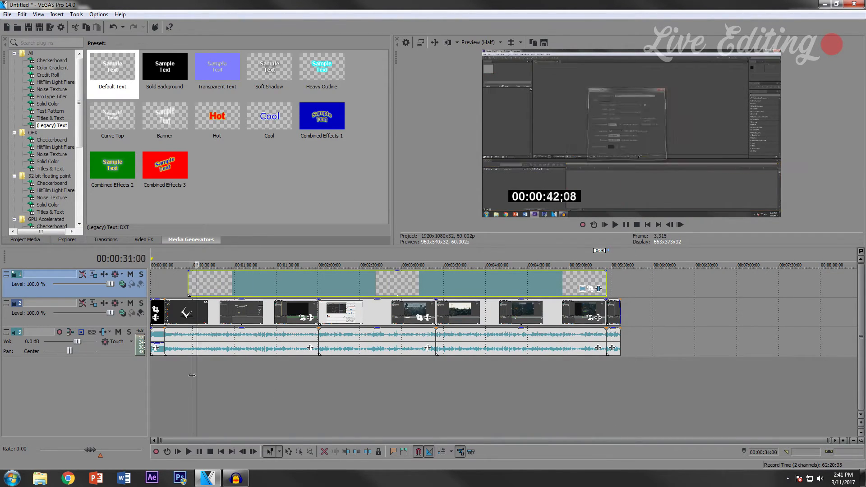
drag(156, 374, 140, 383)
Open the render settings, choose the MainConcept AVC/AAC 1080p 60fps template and name the output file TUTORIAL.
click(51, 28)
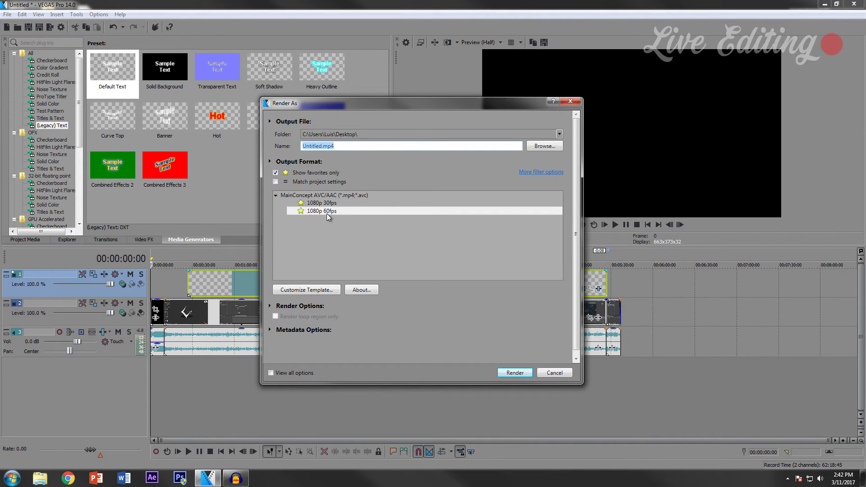
click(330, 211)
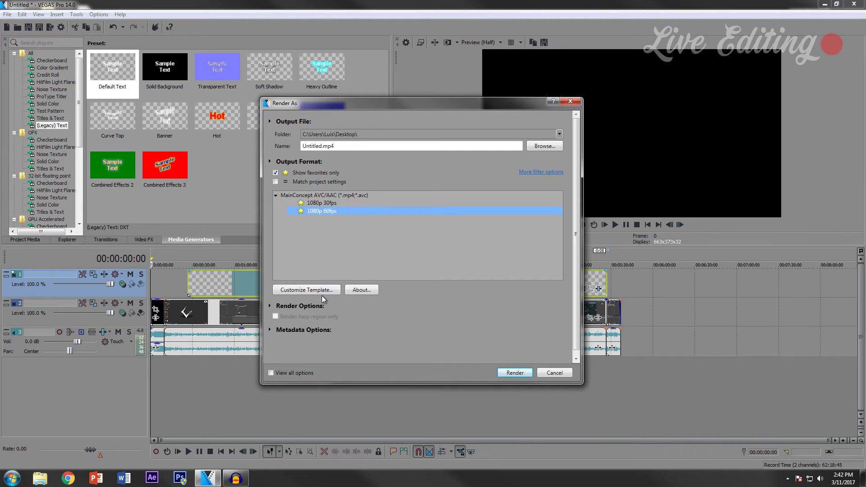
click(280, 146)
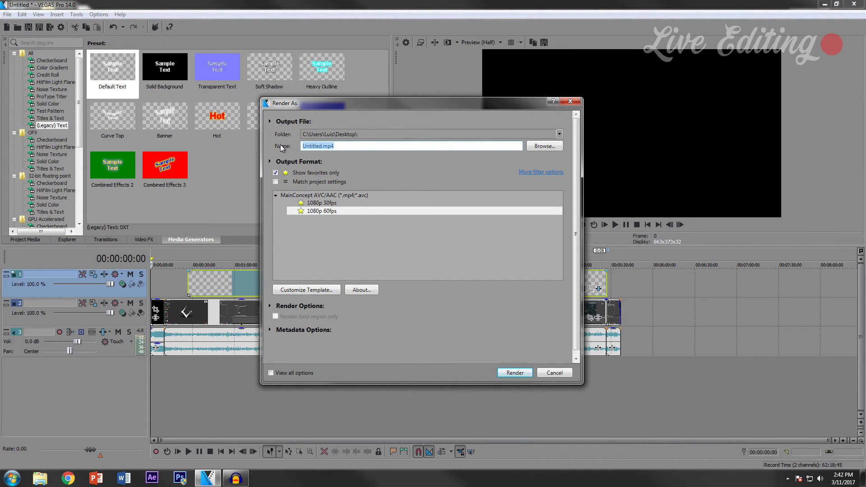
text(TUTORIAL)
Open the custom settings of the 1080p 60fps template and review its frame size, maximum bit rate, project and system options.
click(317, 290)
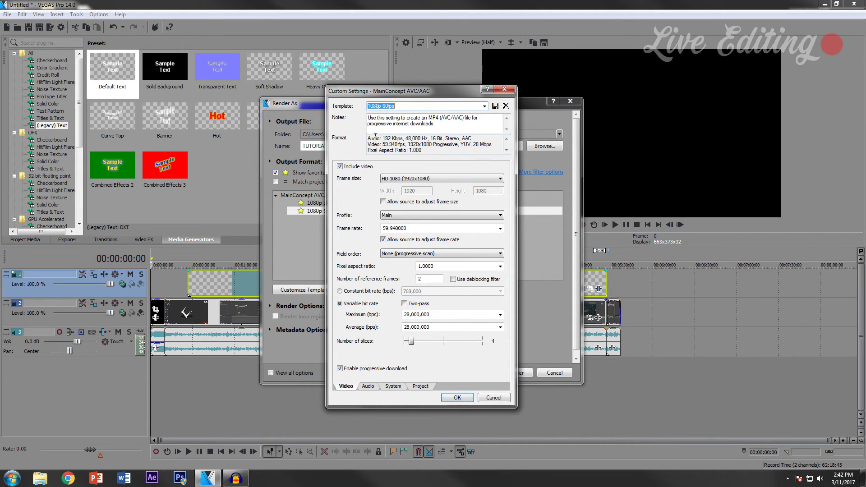
click(394, 181)
click(395, 180)
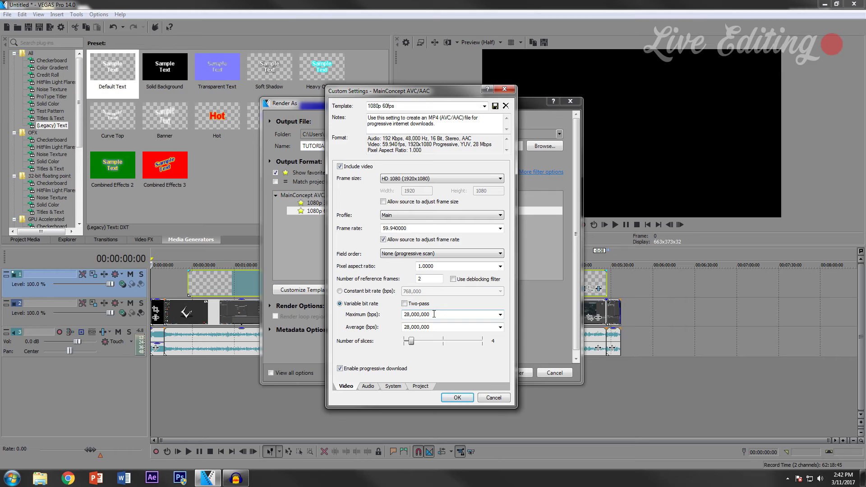
click(500, 314)
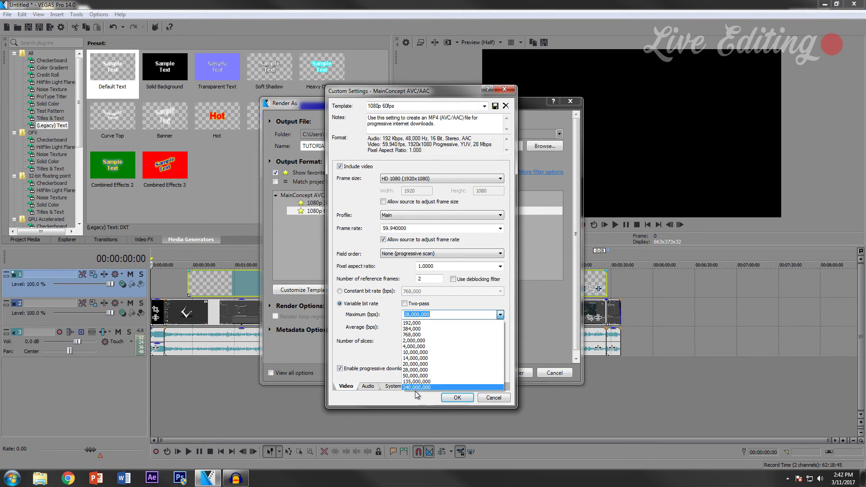
click(388, 312)
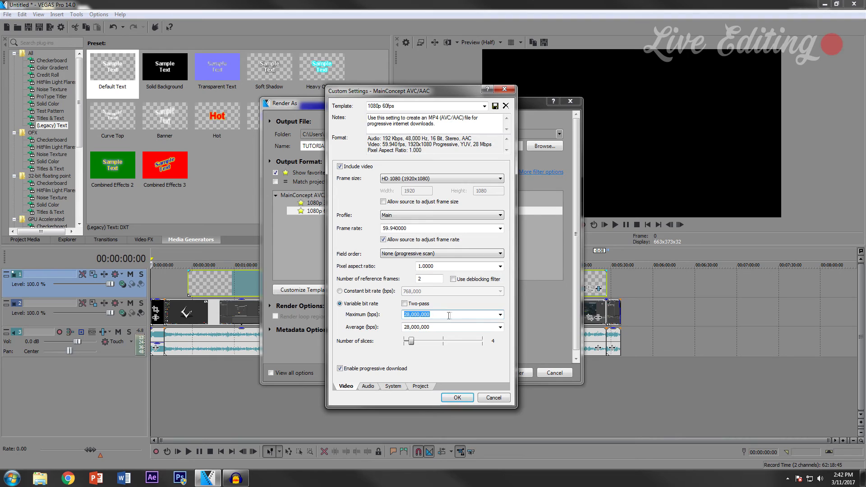
click(500, 314)
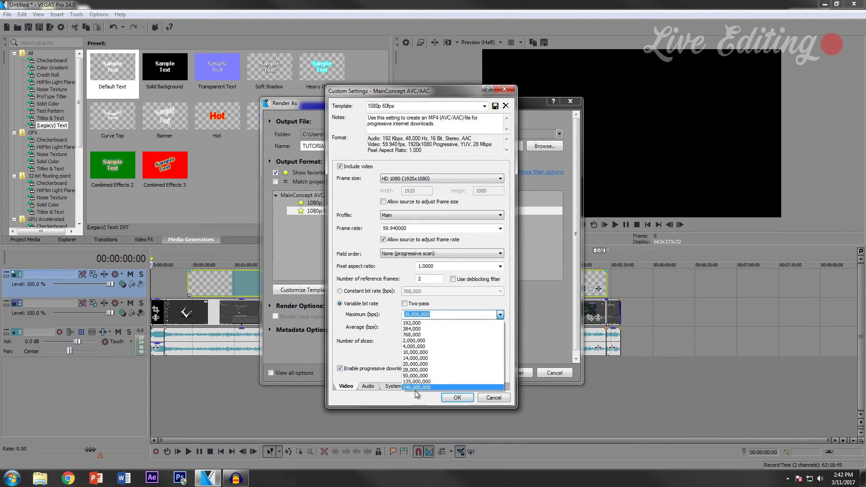
click(390, 322)
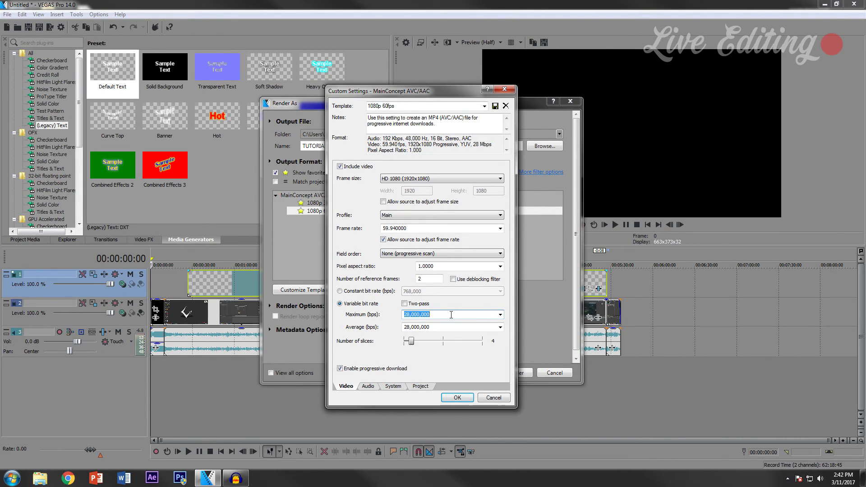
click(420, 387)
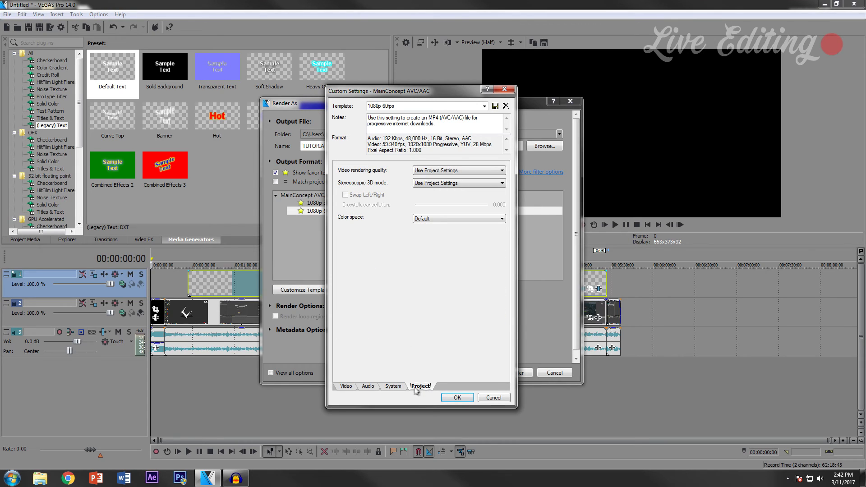
click(399, 388)
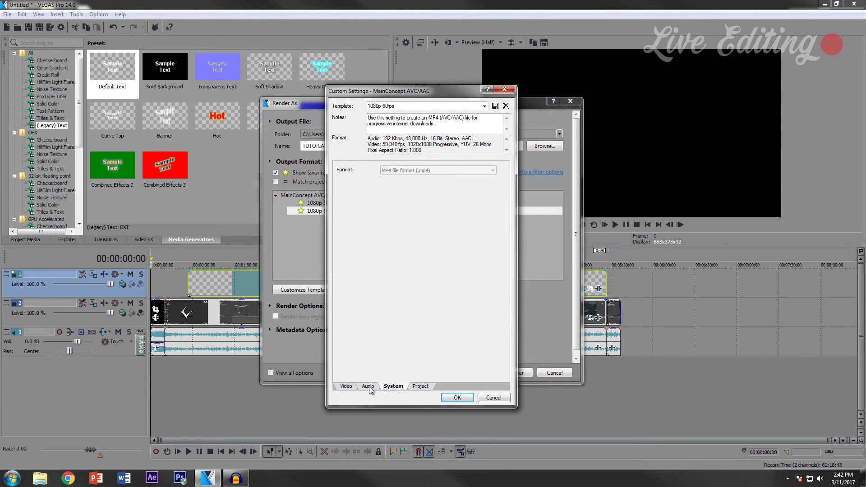
Set the template's audio sample rate to 96,000 Hz and its audio bit rate to 512,000 bps, and accept the custom settings.
click(368, 386)
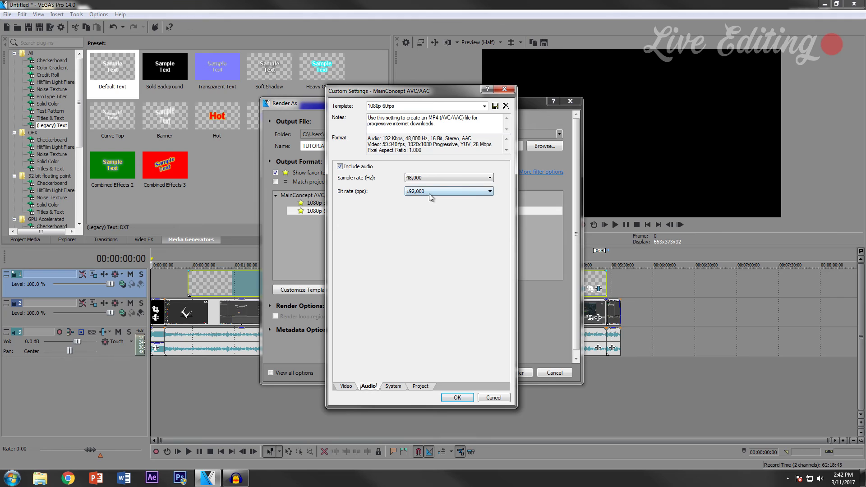
click(438, 179)
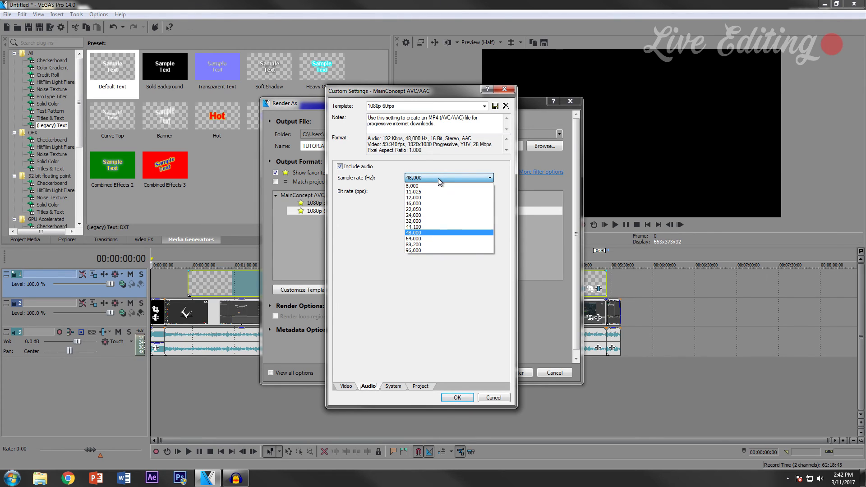
click(420, 250)
click(423, 190)
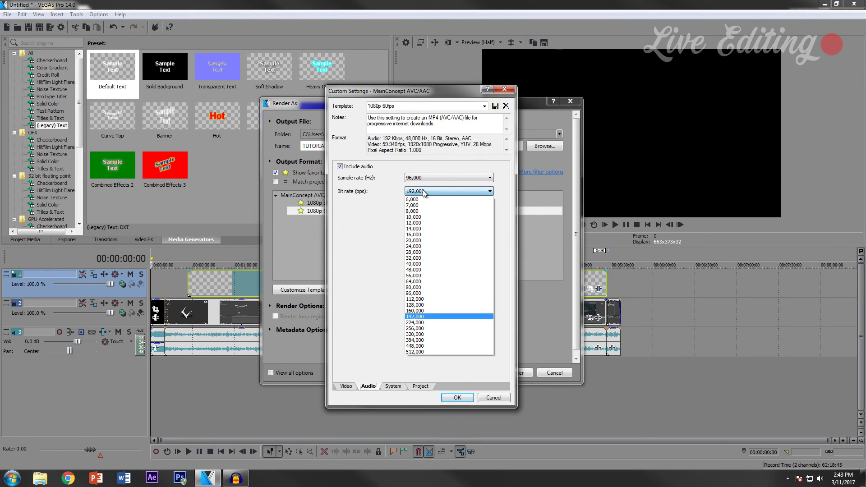
click(424, 354)
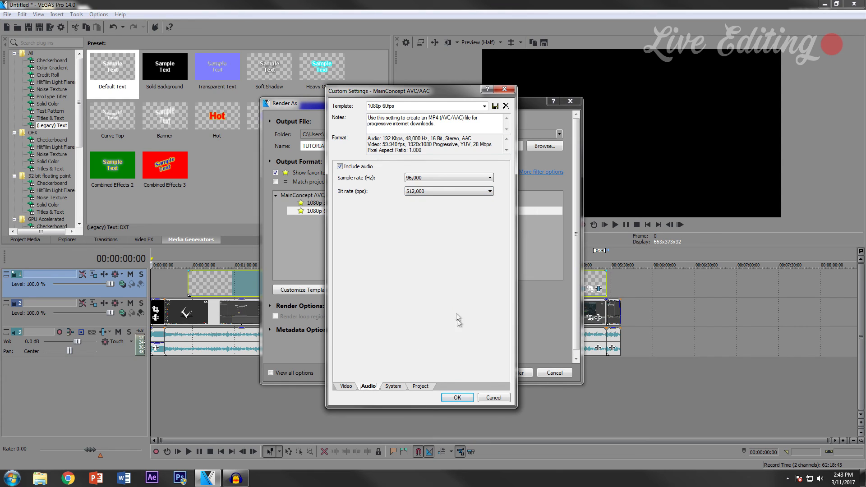
click(457, 397)
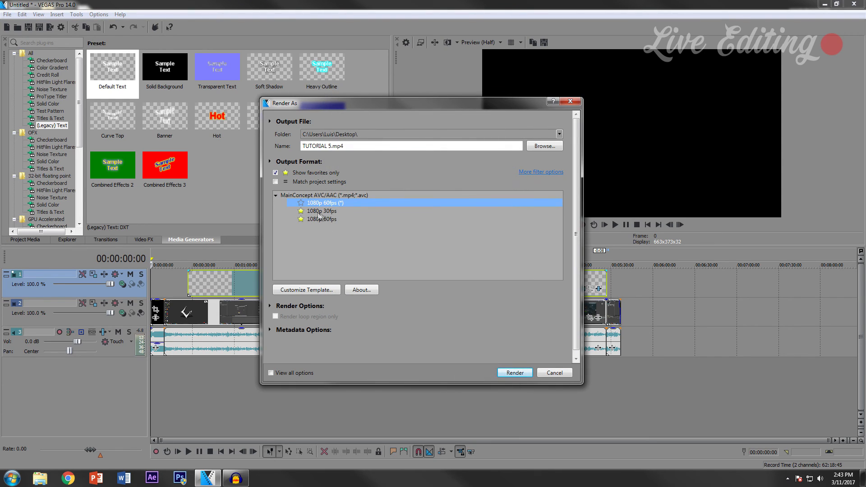
Select the customized 1080p 60fps (*) template and start rendering the project as TUTORIAL 5.mp4.
click(304, 203)
click(510, 374)
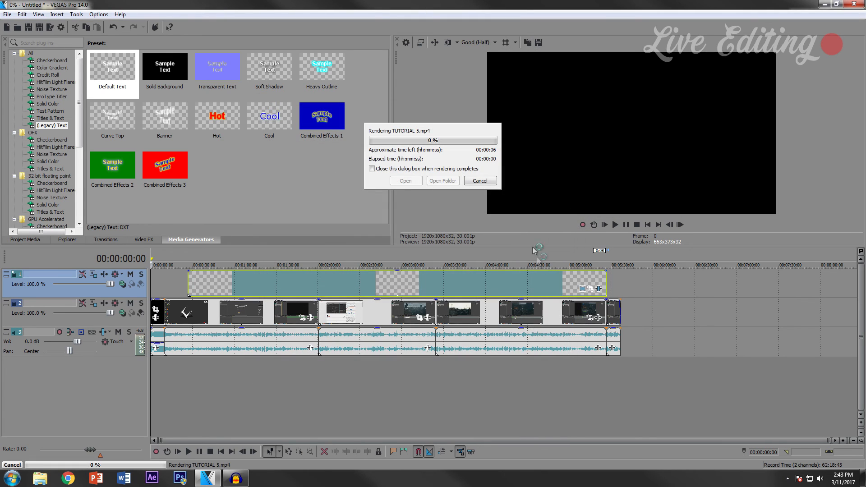